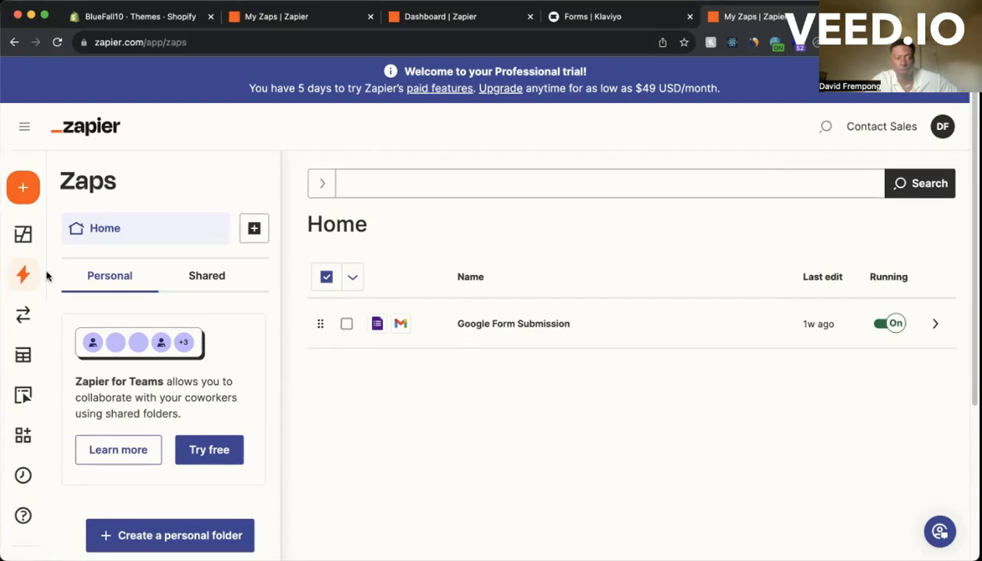
# Create a Zap and enter the AI prompt "When a new product is made on Shopify, post it to my Instagram for Business Account".
pyautogui.moveTo(24, 277)
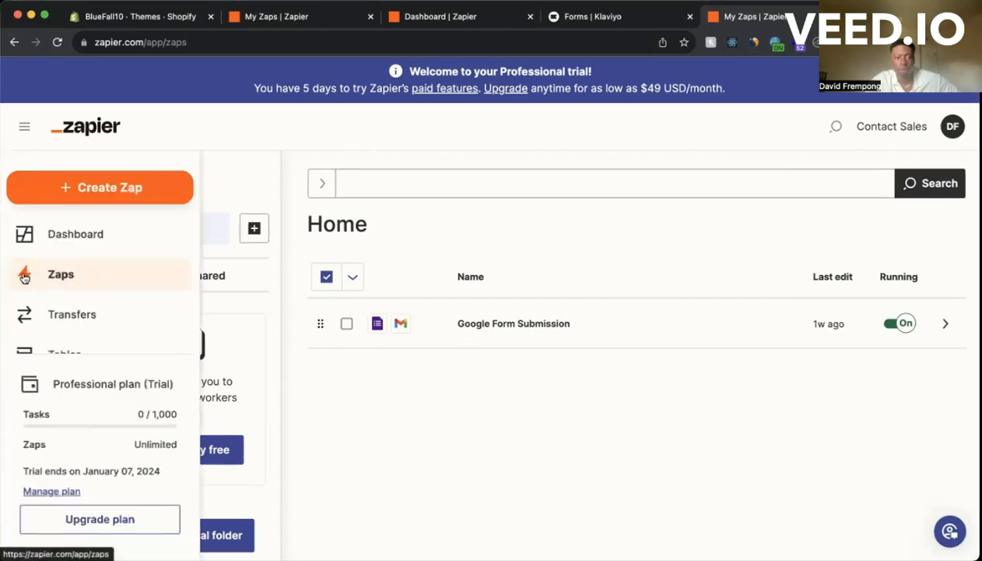
pyautogui.click(80, 191)
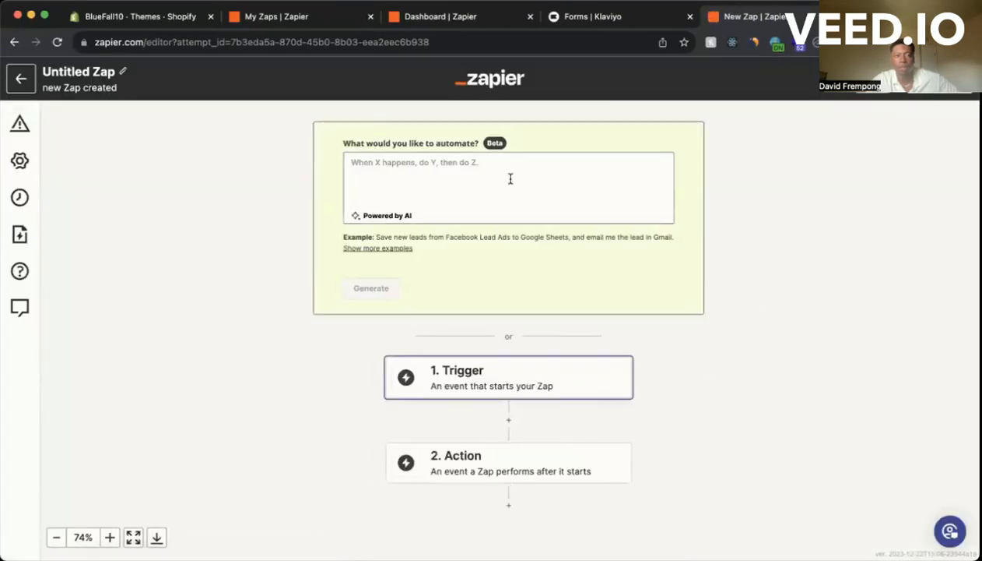
pyautogui.click(511, 179)
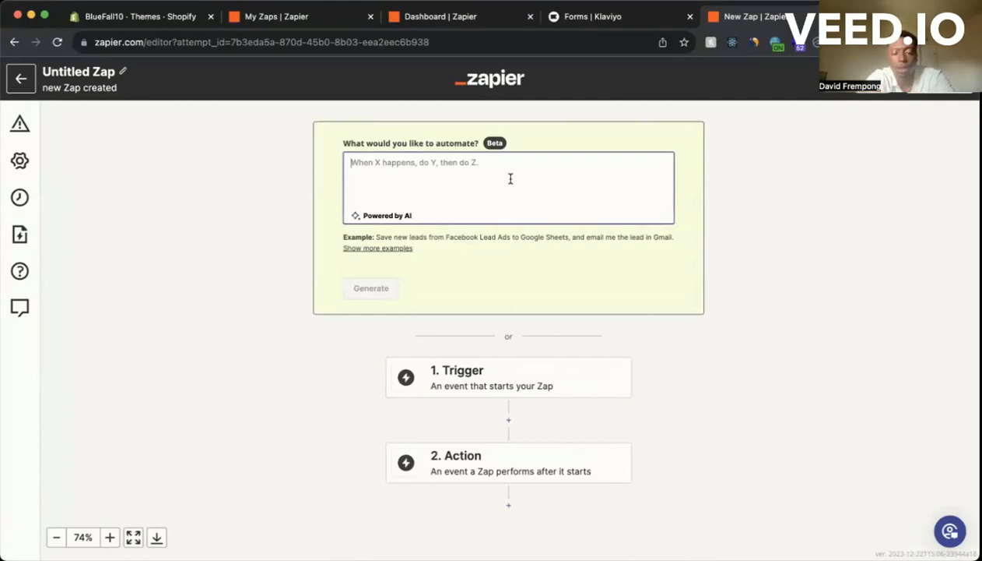
pyautogui.write('When a ne')
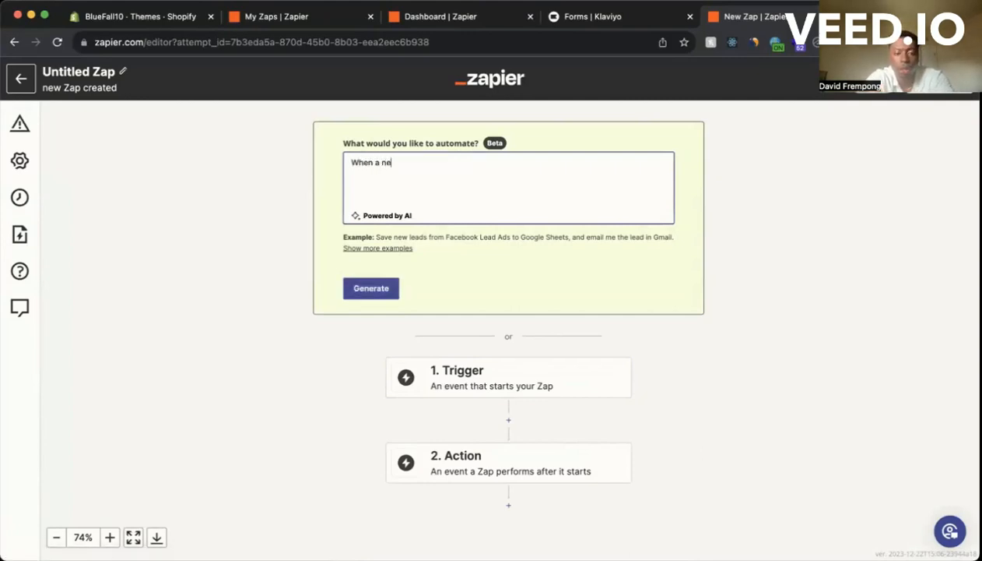
pyautogui.write('w product')
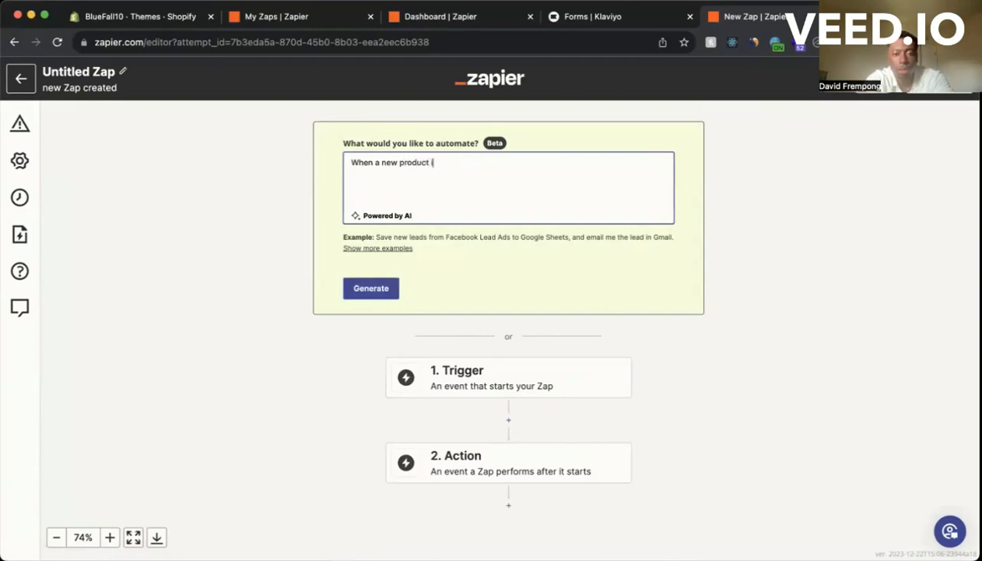
pyautogui.write(' is made on S')
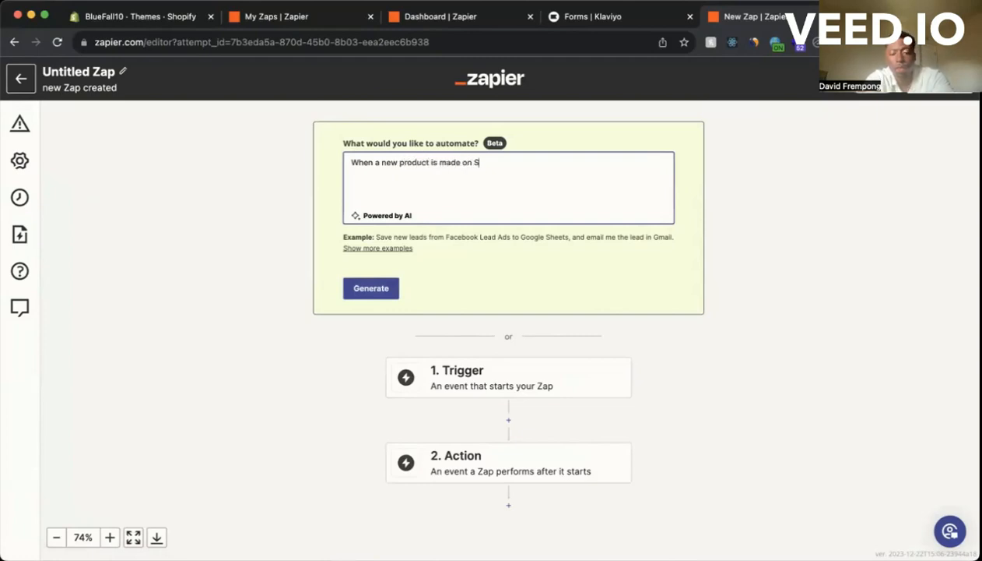
pyautogui.write('hopify,')
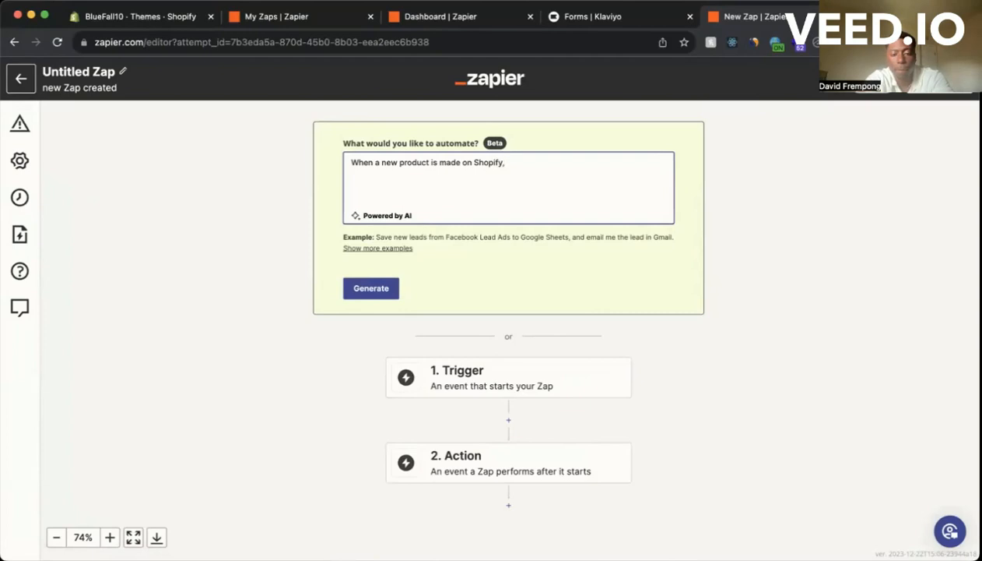
pyautogui.write(' post it to my Instagr')
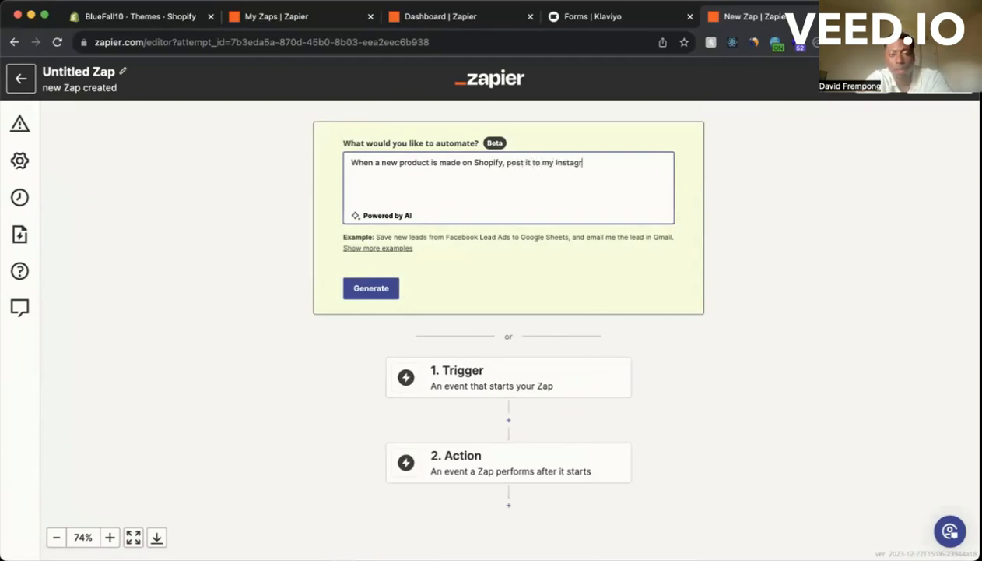
pyautogui.write('am for Business Account')
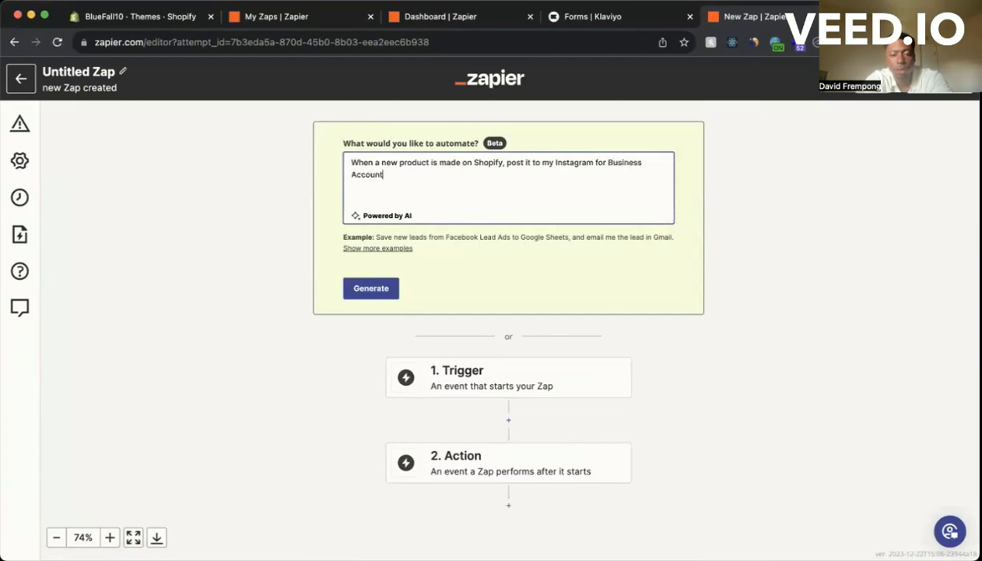
# Extend the automation prompt with ", as well as my Facebook Business Account, and then".
pyautogui.write(', then my')
pyautogui.press('BackSpace')
pyautogui.press('BackSpace')
pyautogui.write('Faceboo')
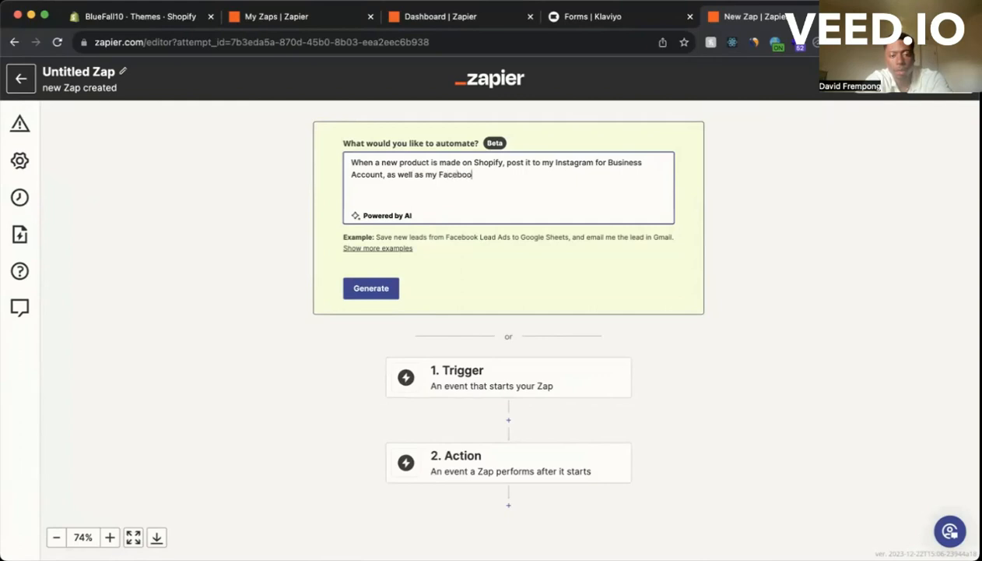
pyautogui.write('k Business Ac')
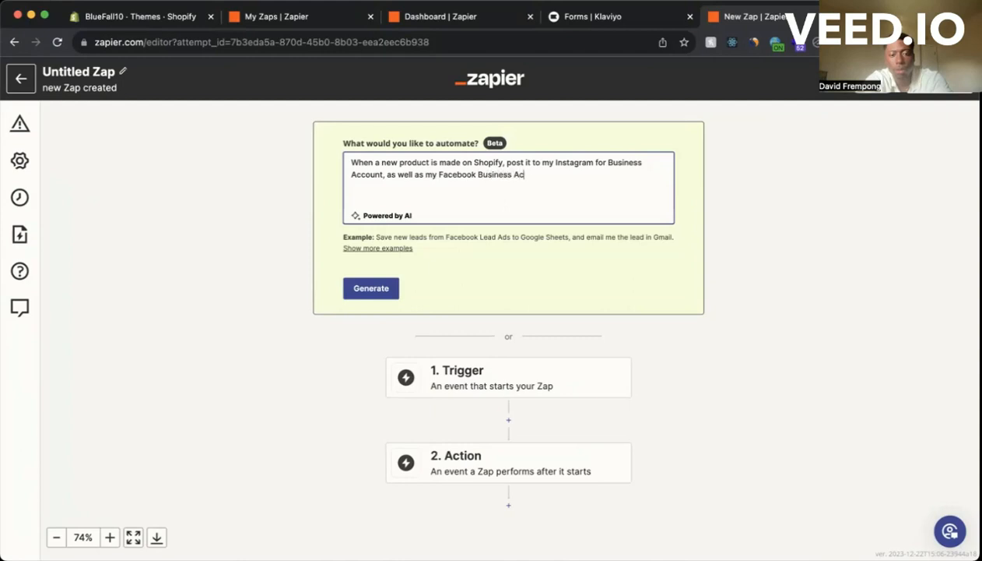
pyautogui.write('count, and then')
# Complete the prompt with "send me an email at my Gmail account to let me know that the post has been made." and generate the Zap.
pyautogui.press('BackSpace')
pyautogui.write('send me an em')
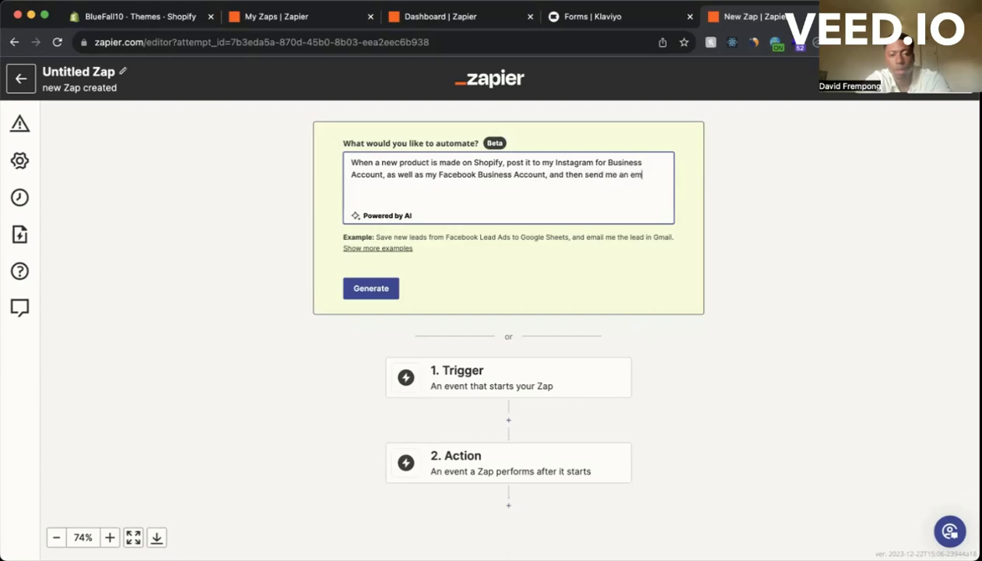
pyautogui.write('ail at my Gmai')
pyautogui.write('l account to')
pyautogui.write(' let me know that the')
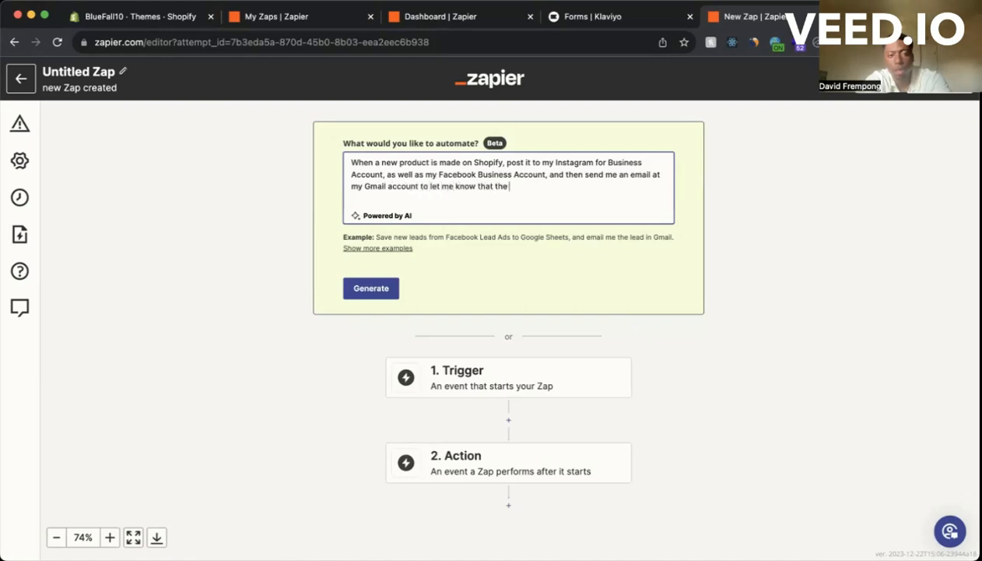
pyautogui.write(' post has been made.')
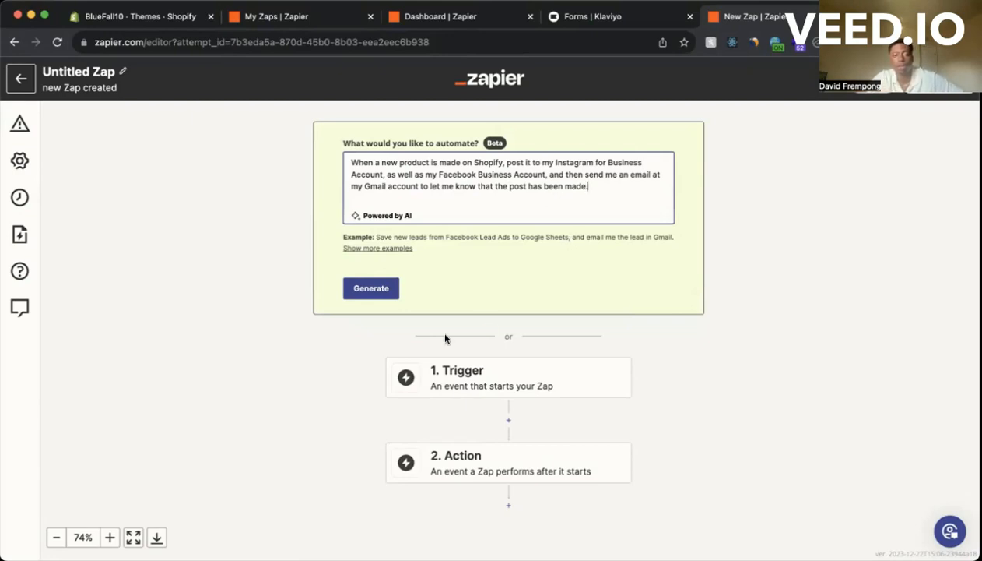
pyautogui.click(383, 293)
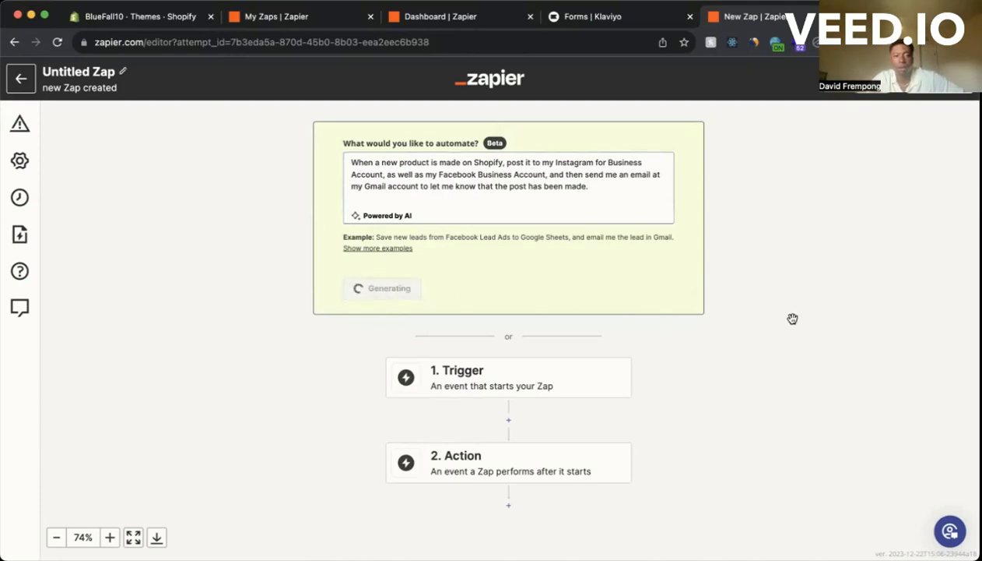
# Review the steps of the generated "Automated Product Posting and Email Notification" Zap and accept it for editing.
pyautogui.scroll(-3, 792, 319)
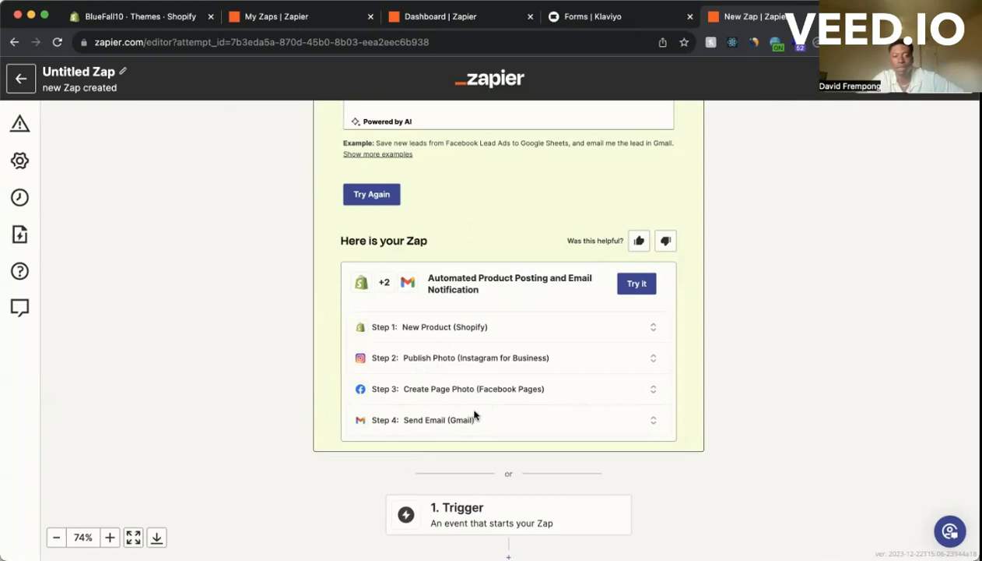
pyautogui.scroll(2, 637, 312)
pyautogui.scroll(-3, 636, 313)
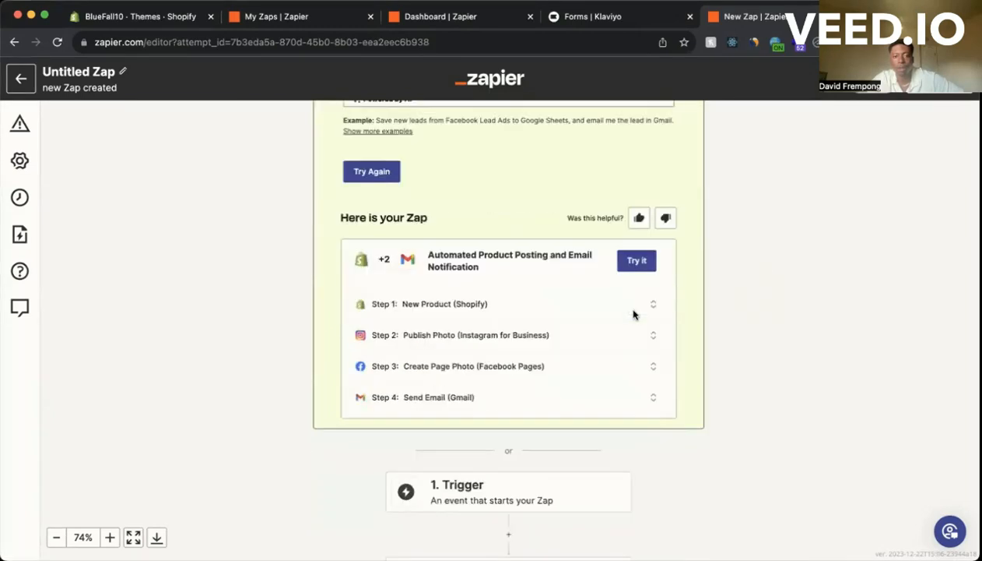
pyautogui.scroll(1, 761, 246)
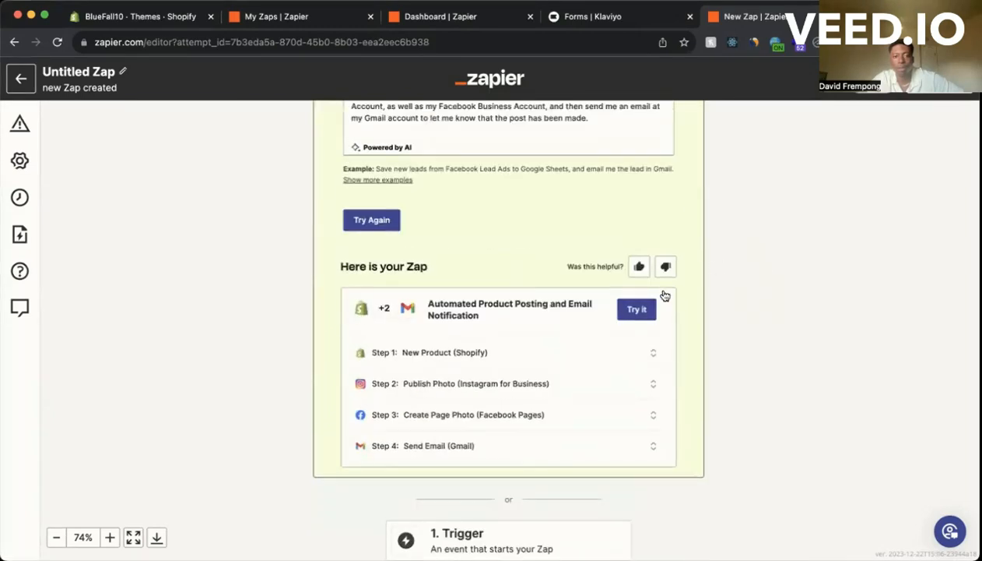
pyautogui.click(647, 317)
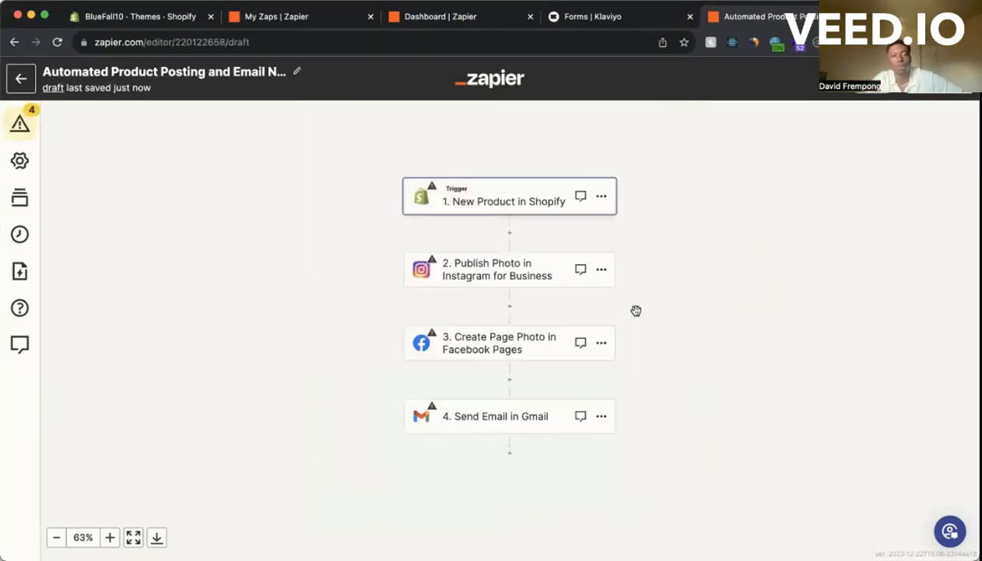
# Review the event choices of the Shopify trigger and confirm New Product as its event.
pyautogui.click(509, 191)
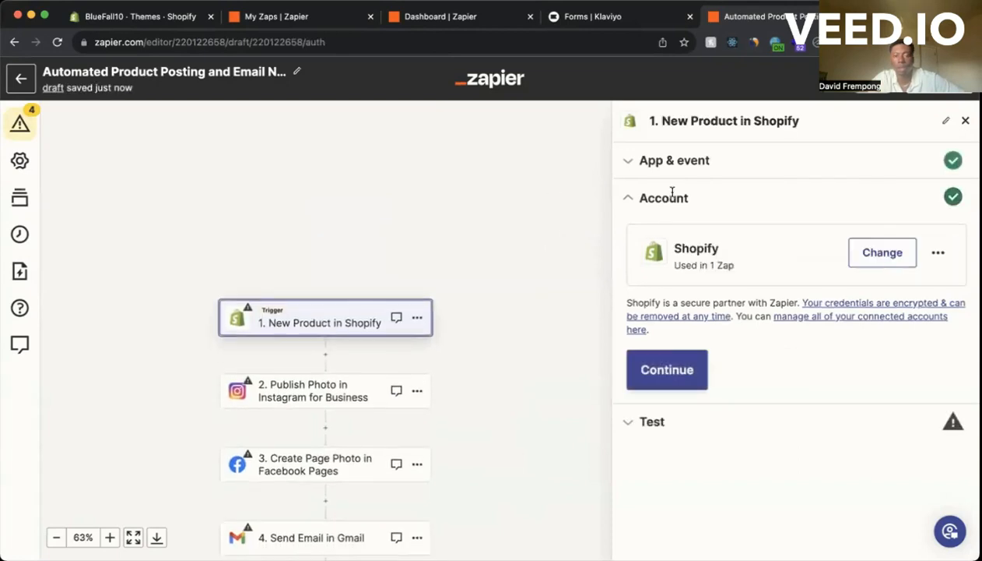
pyautogui.click(629, 164)
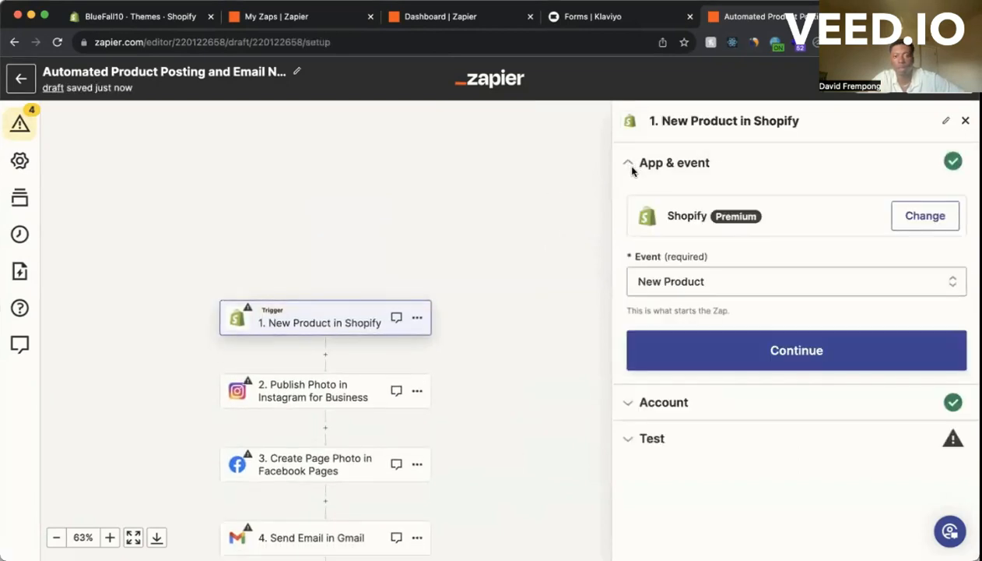
pyautogui.click(707, 273)
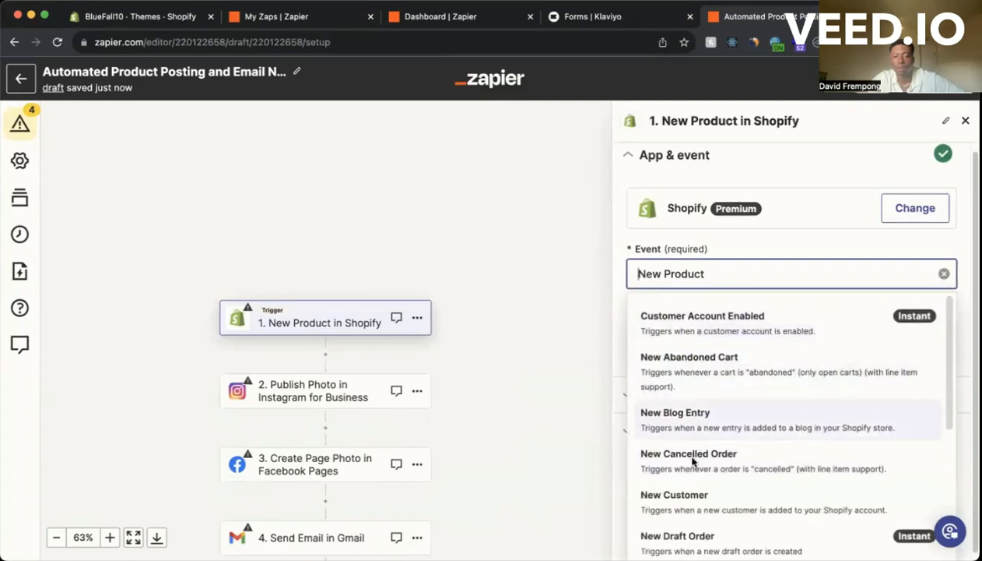
pyautogui.click(687, 185)
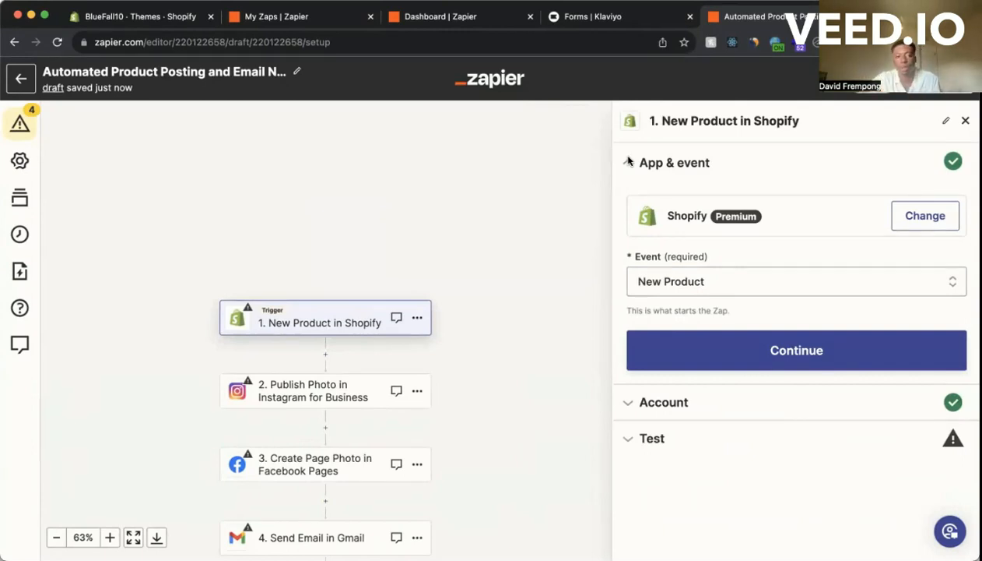
pyautogui.scroll(-3, 449, 288)
pyautogui.scroll(-2, 470, 275)
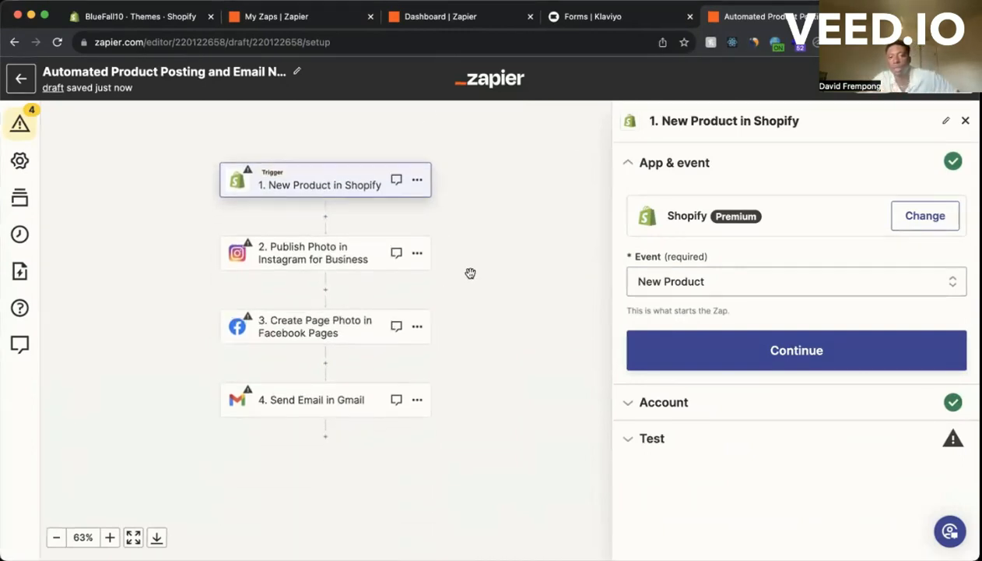
pyautogui.scroll(1, 473, 266)
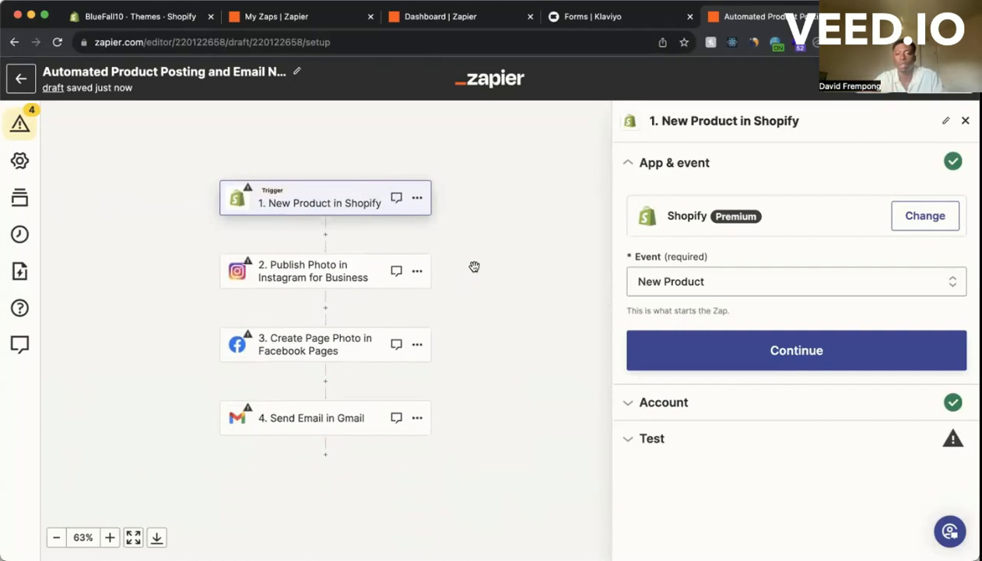
pyautogui.click(880, 364)
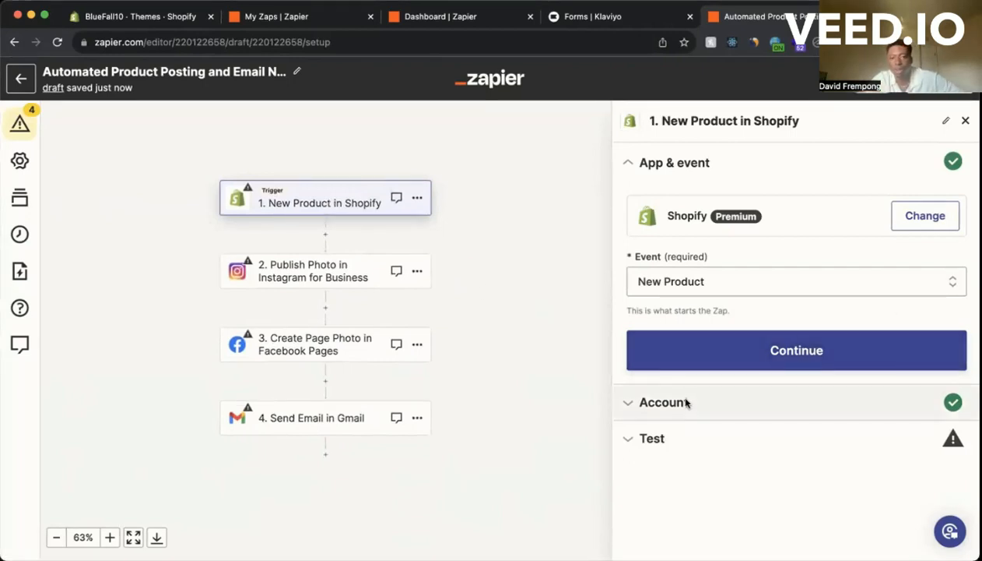
# Check the Shopify trigger's connected account and its connection options, and continue with the existing account.
pyautogui.click(670, 418)
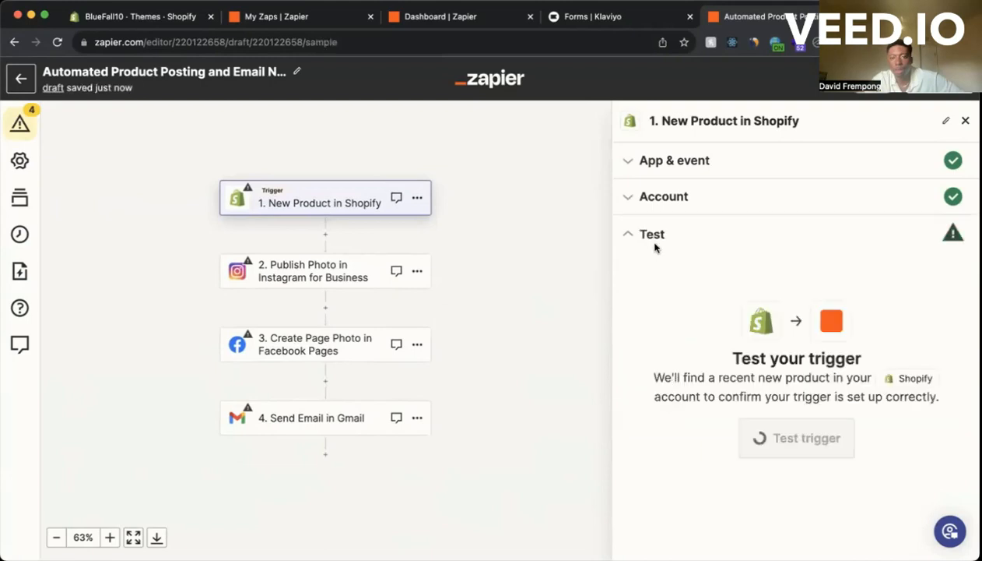
pyautogui.click(652, 199)
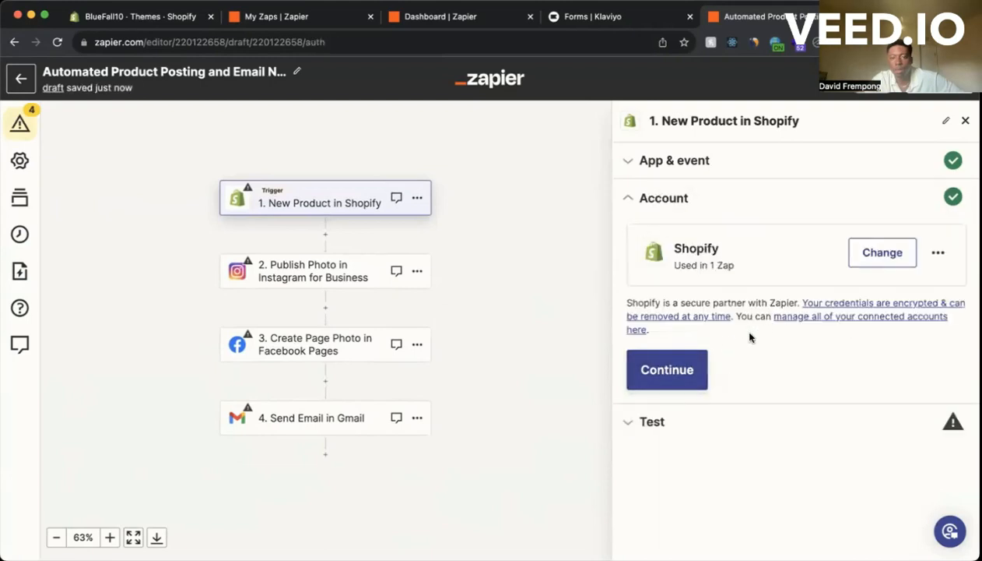
pyautogui.click(699, 371)
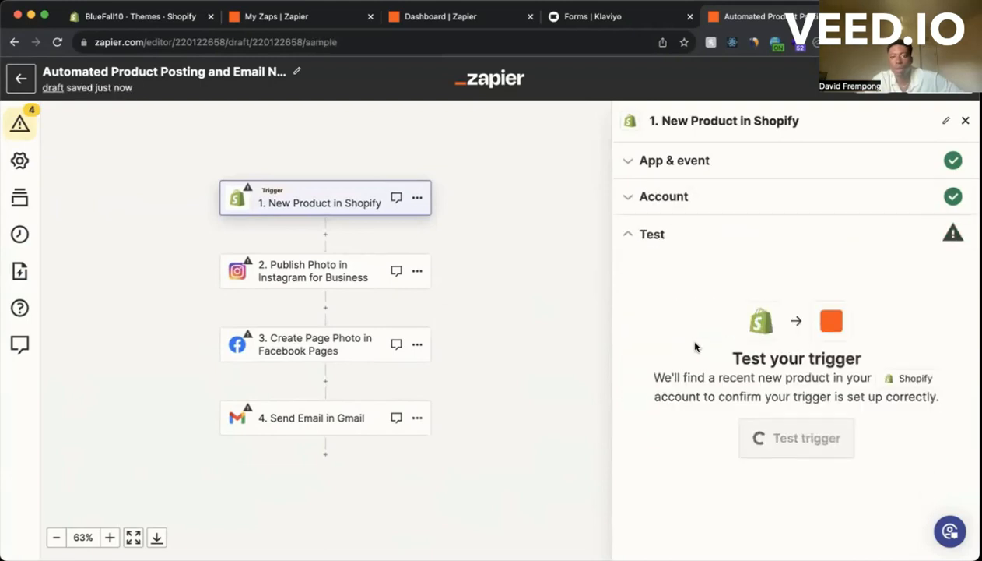
pyautogui.click(665, 205)
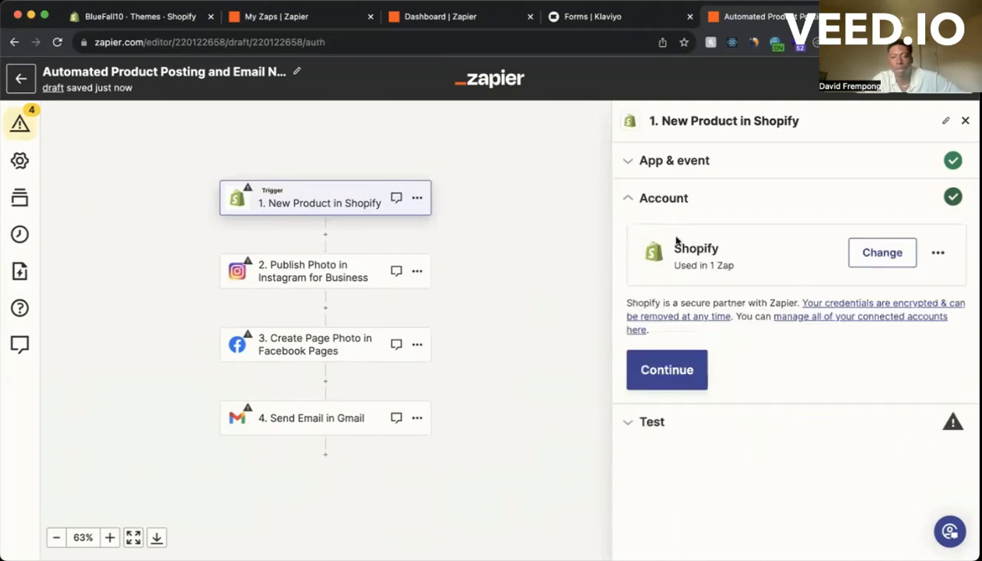
pyautogui.click(938, 253)
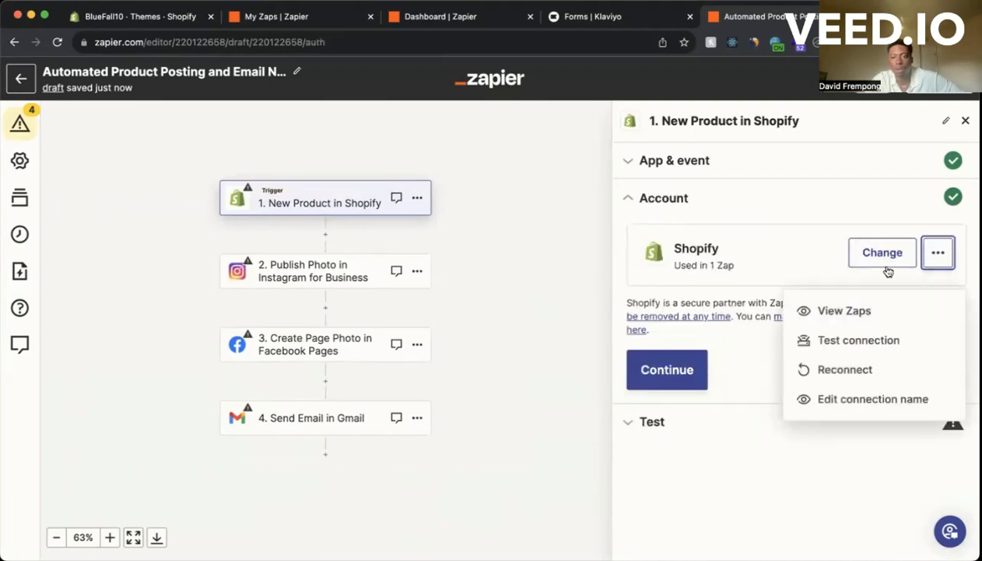
pyautogui.click(781, 359)
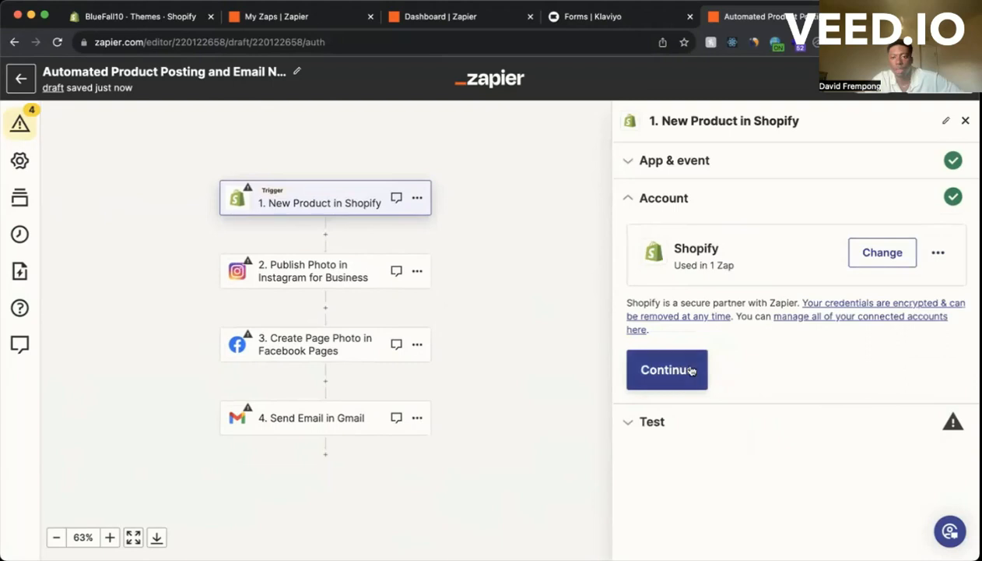
pyautogui.click(665, 369)
pyautogui.click(723, 171)
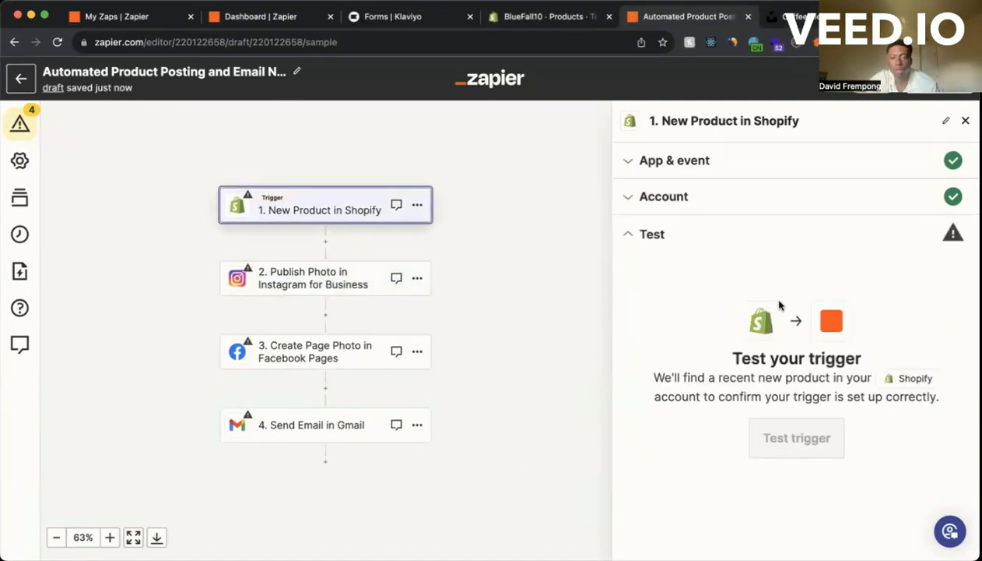
# Test the Shopify trigger and examine the fields of the New Product C test record.
pyautogui.click(839, 437)
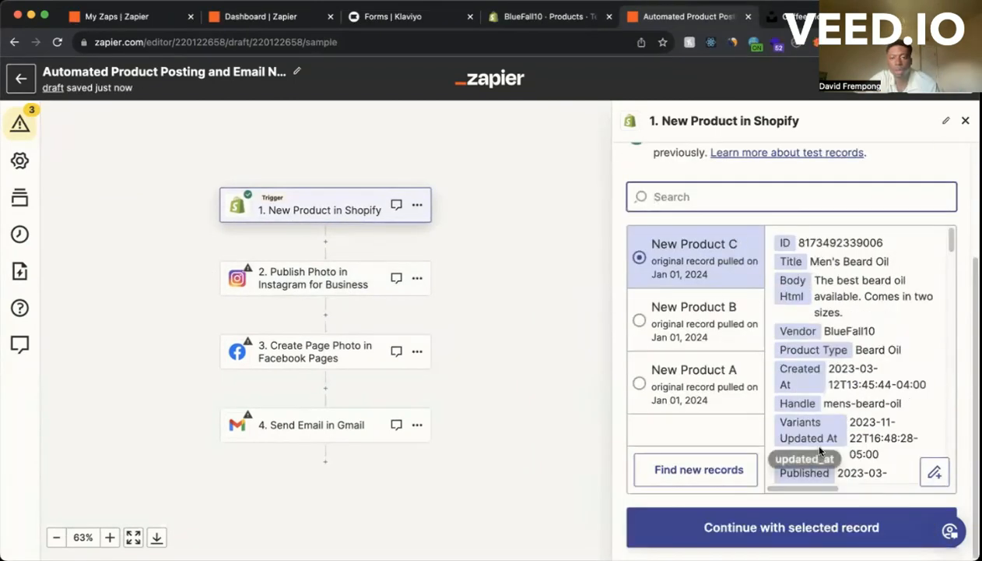
pyautogui.click(707, 259)
pyautogui.scroll(-10, 866, 321)
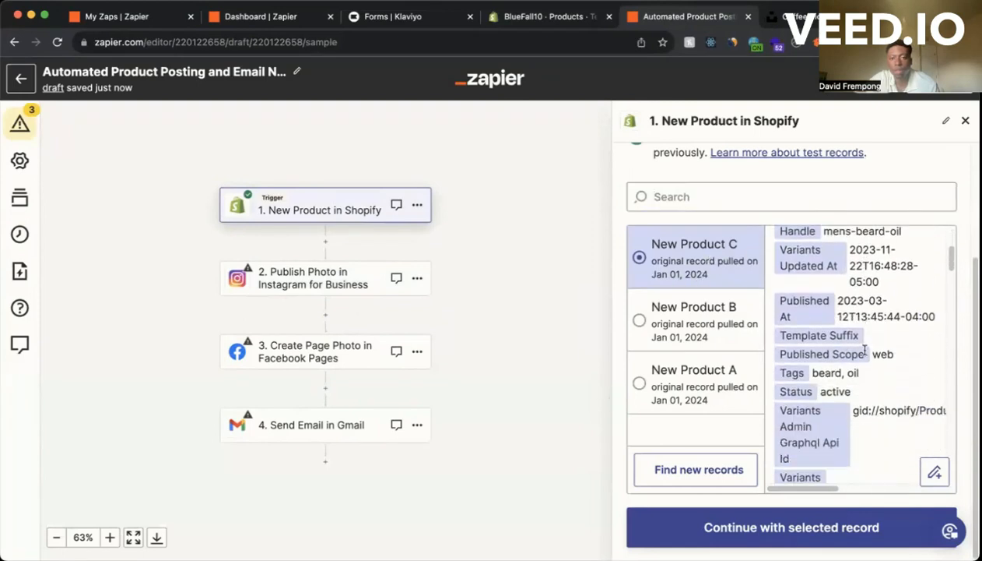
# Examine the New Product C, B and A test records of the Shopify trigger and compare their fields.
pyautogui.scroll(15, 867, 320)
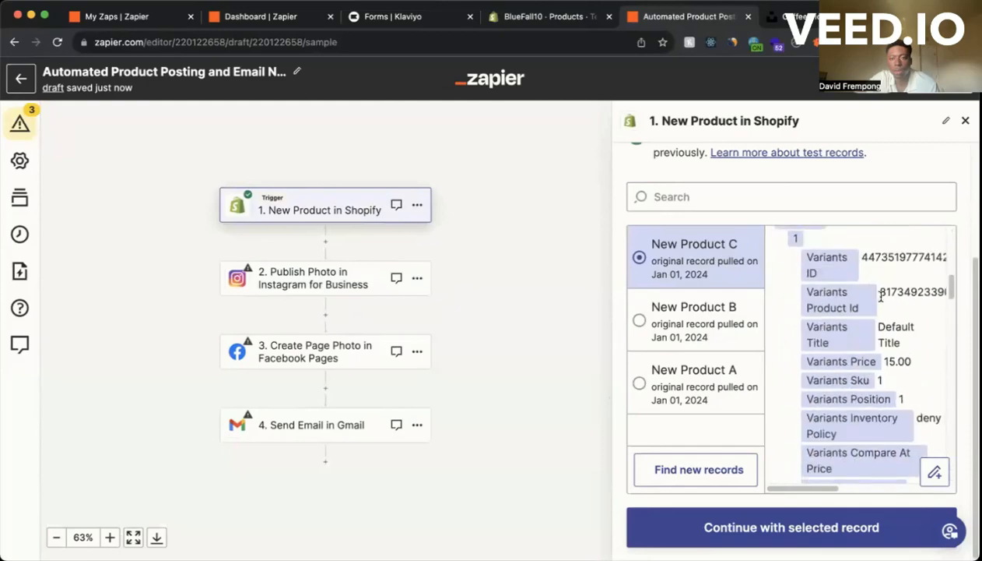
pyautogui.scroll(-4, 846, 326)
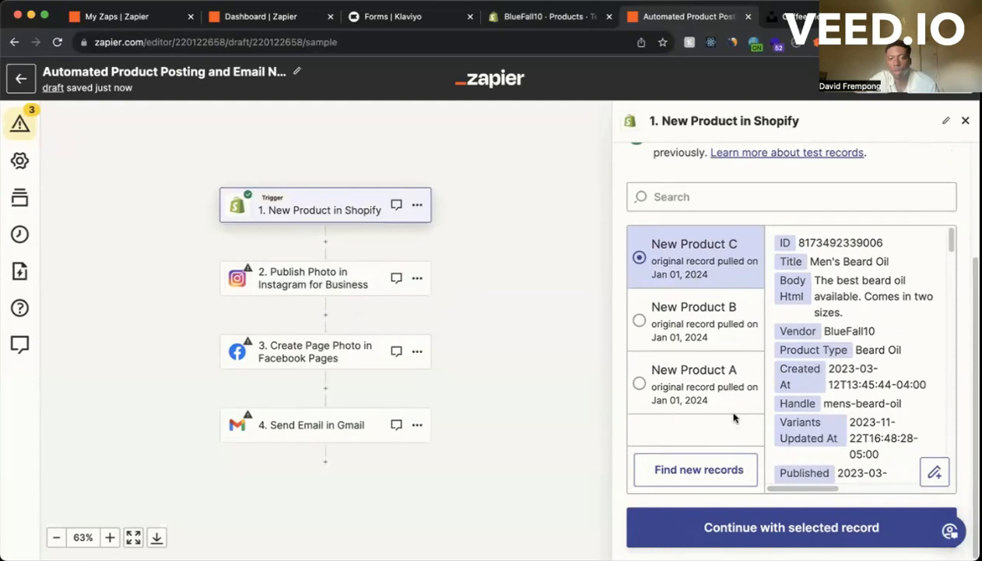
pyautogui.click(726, 377)
pyautogui.click(717, 324)
pyautogui.click(723, 250)
pyautogui.click(741, 388)
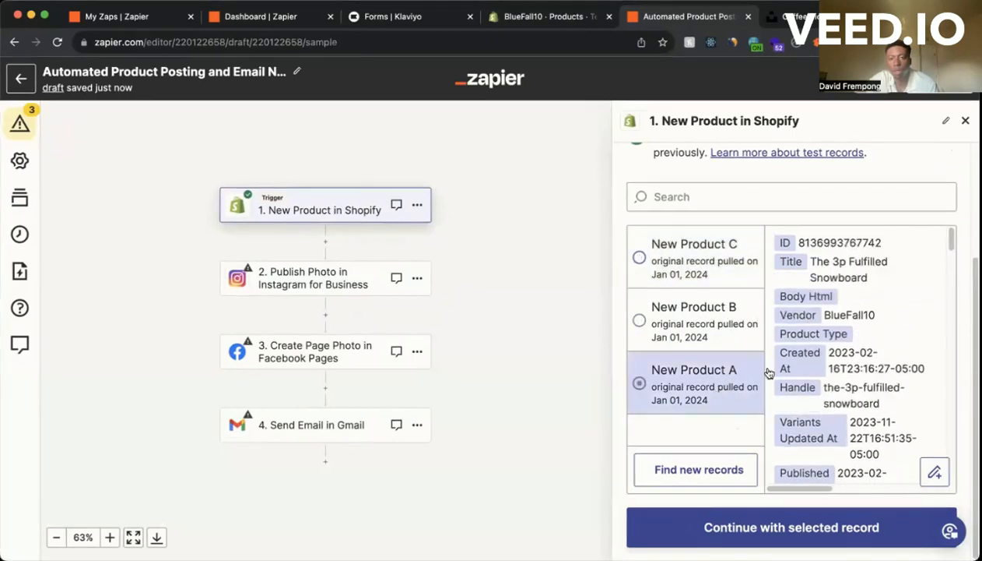
pyautogui.scroll(-5, 832, 327)
pyautogui.scroll(5, 833, 332)
# Select the New Product C test record and continue with it to the Instagram for Business step.
pyautogui.click(727, 283)
pyautogui.scroll(5, 717, 257)
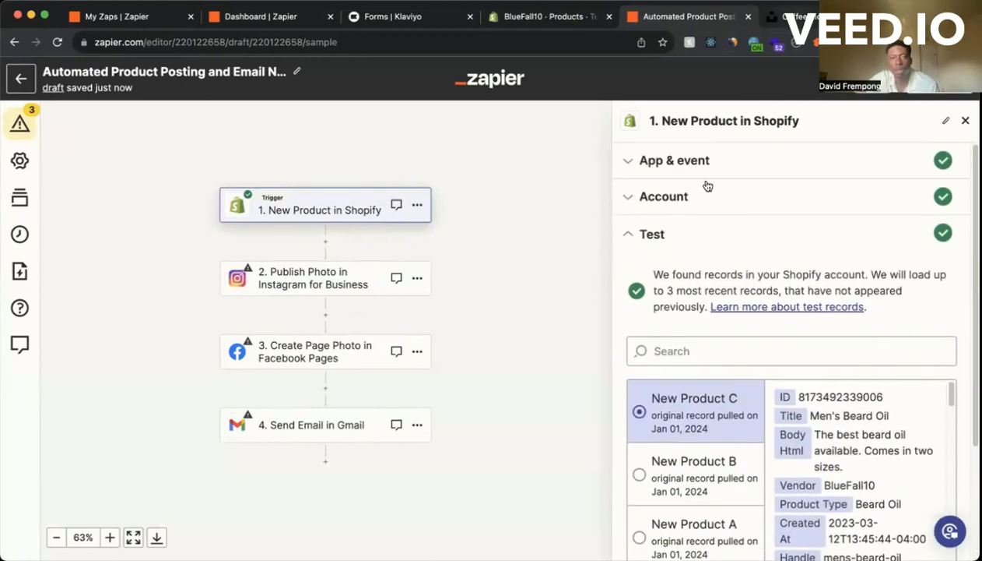
pyautogui.scroll(-3, 707, 185)
pyautogui.scroll(3, 712, 308)
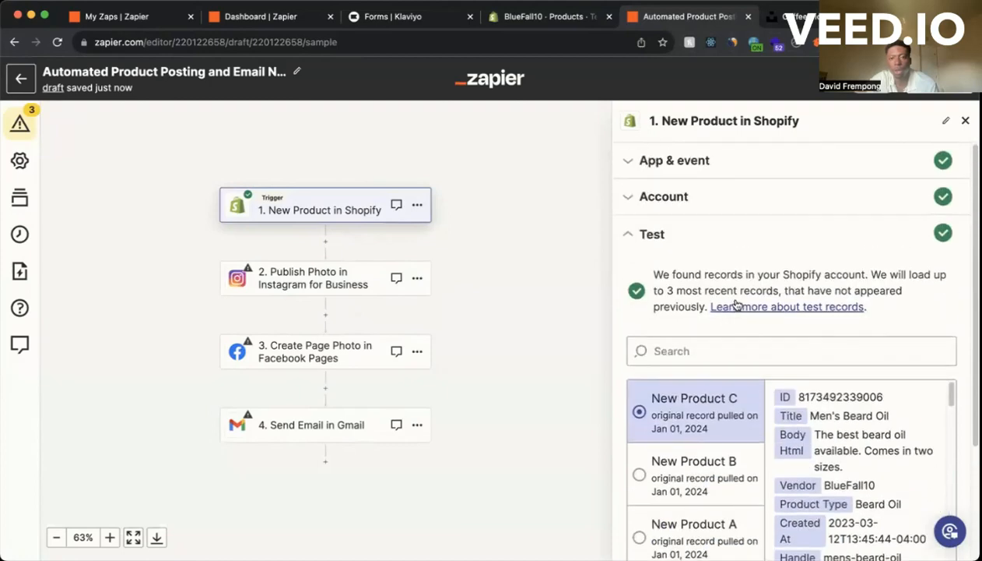
pyautogui.scroll(-4, 747, 304)
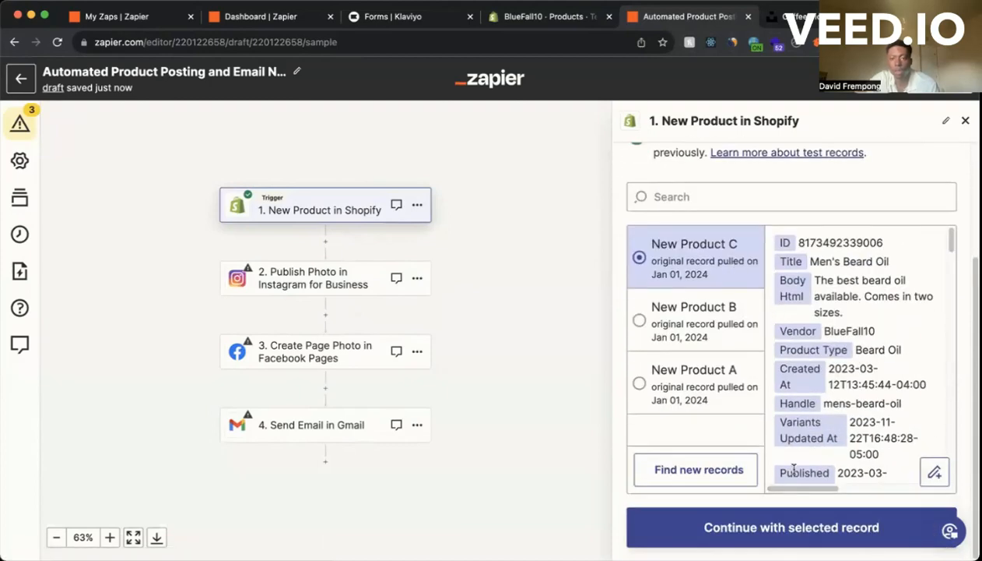
pyautogui.click(799, 518)
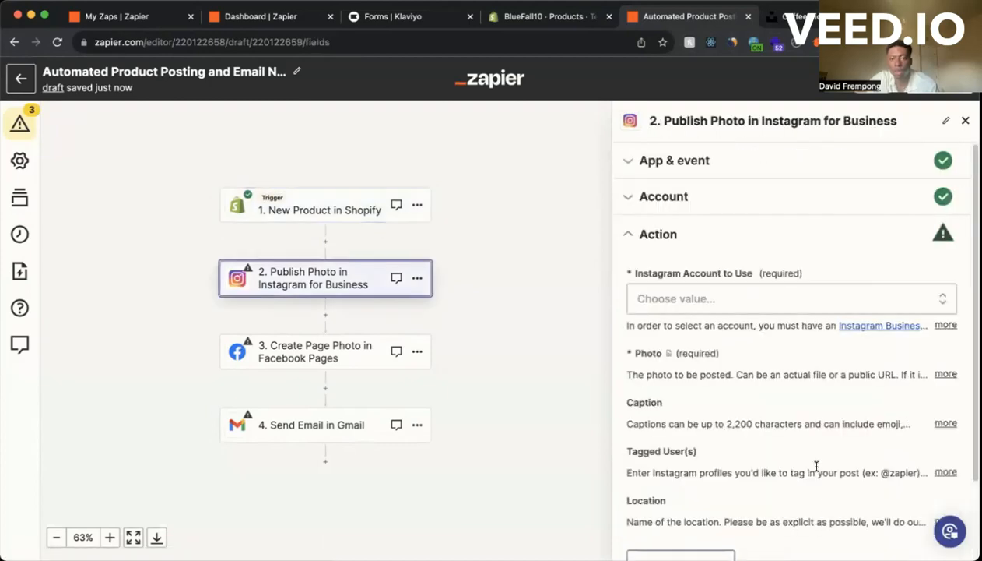
# Check which accounts are offered for Instagram Account to Use in the Publish Photo action.
pyautogui.click(778, 278)
pyautogui.click(780, 279)
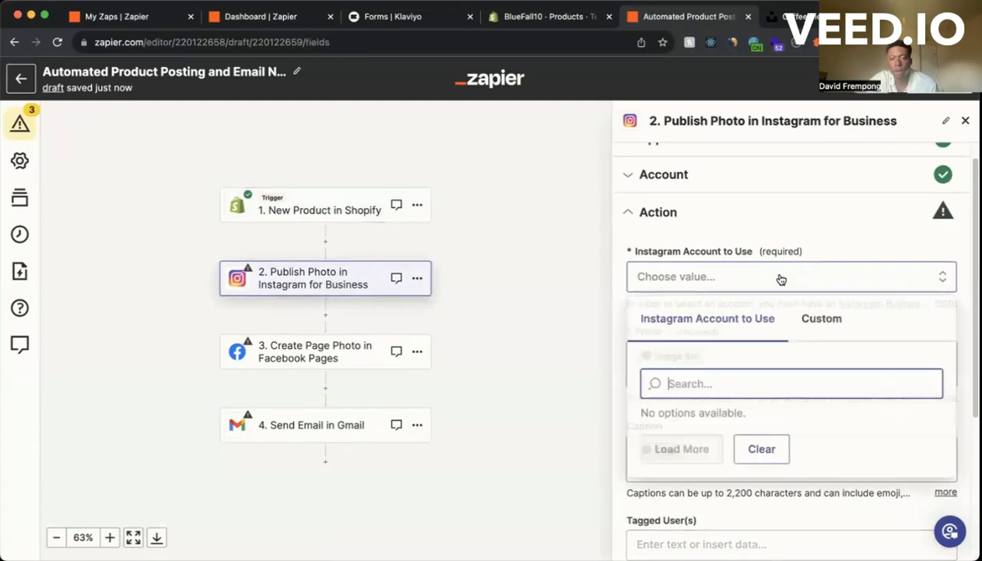
pyautogui.click(800, 228)
pyautogui.scroll(-2, 724, 314)
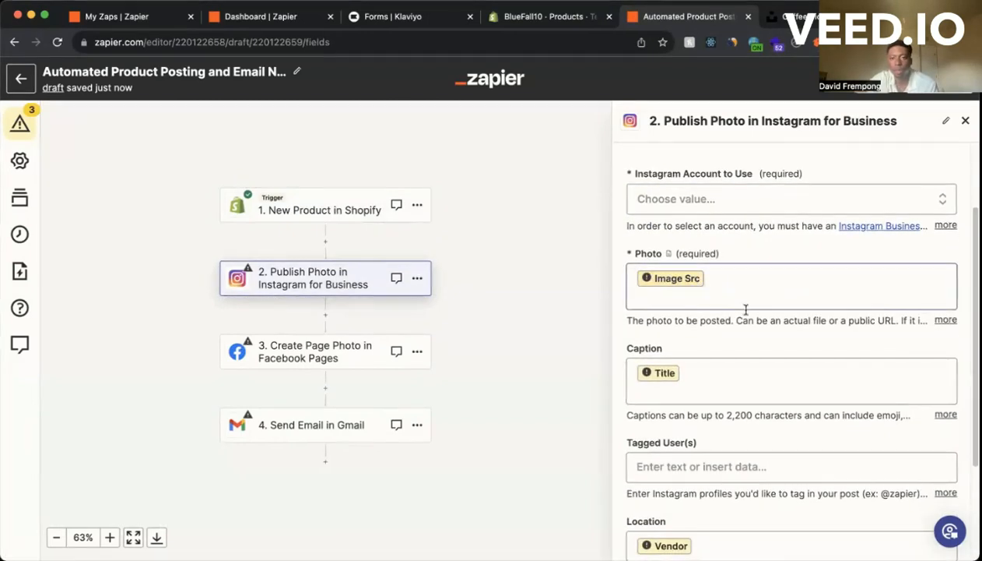
# Add the Shopify Body Html field to the Instagram photo's Caption, below the Title entry.
pyautogui.scroll(-1, 746, 311)
pyautogui.click(752, 361)
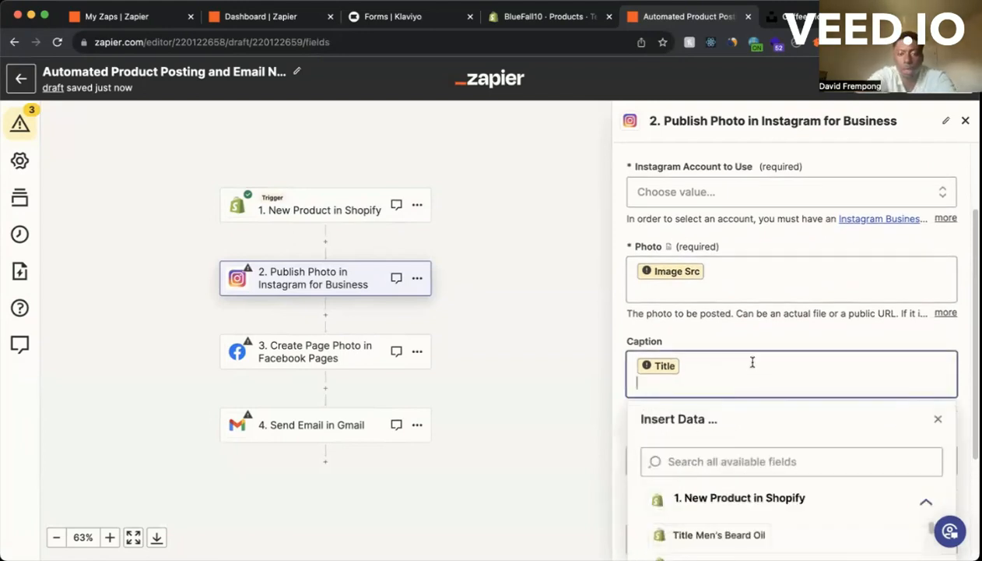
pyautogui.scroll(-4, 805, 352)
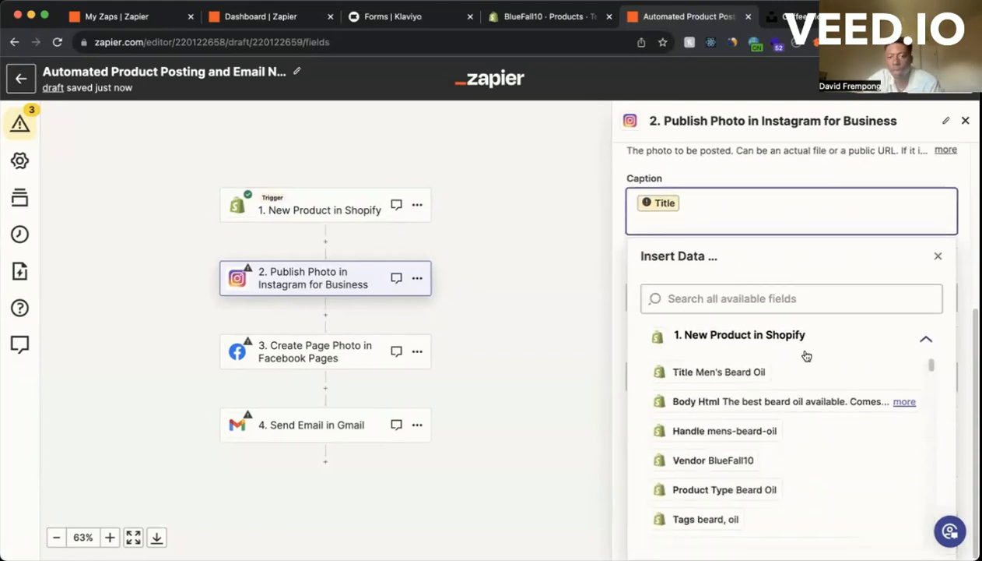
pyautogui.click(766, 411)
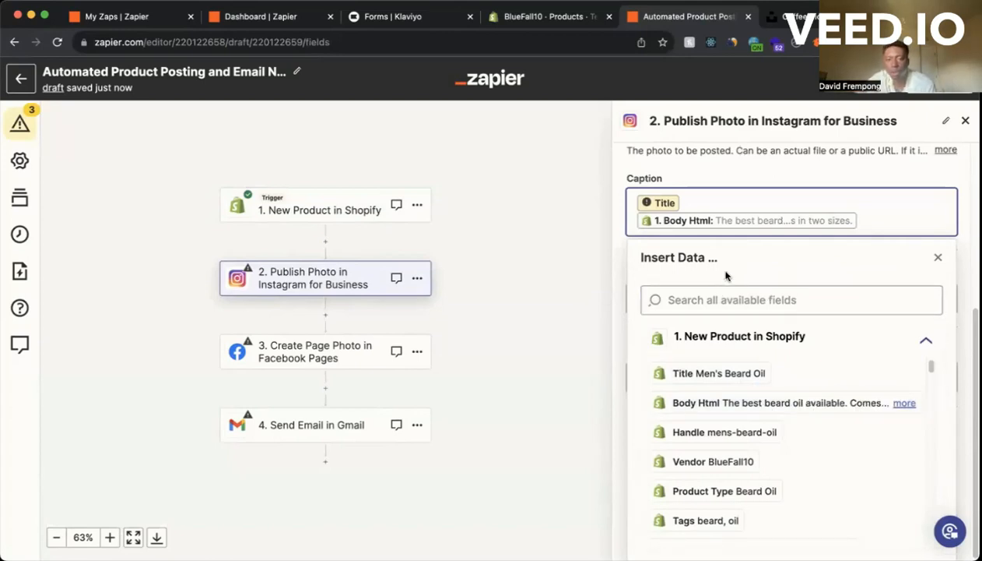
pyautogui.click(613, 257)
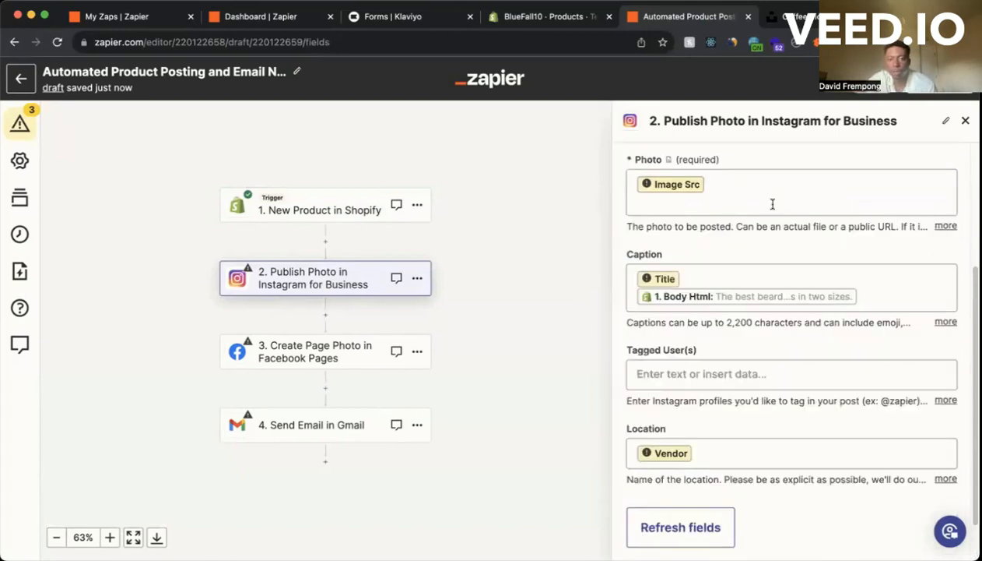
# Search the Shopify data for "Image" and insert the Image Src field into the Instagram action's Photo.
pyautogui.click(772, 204)
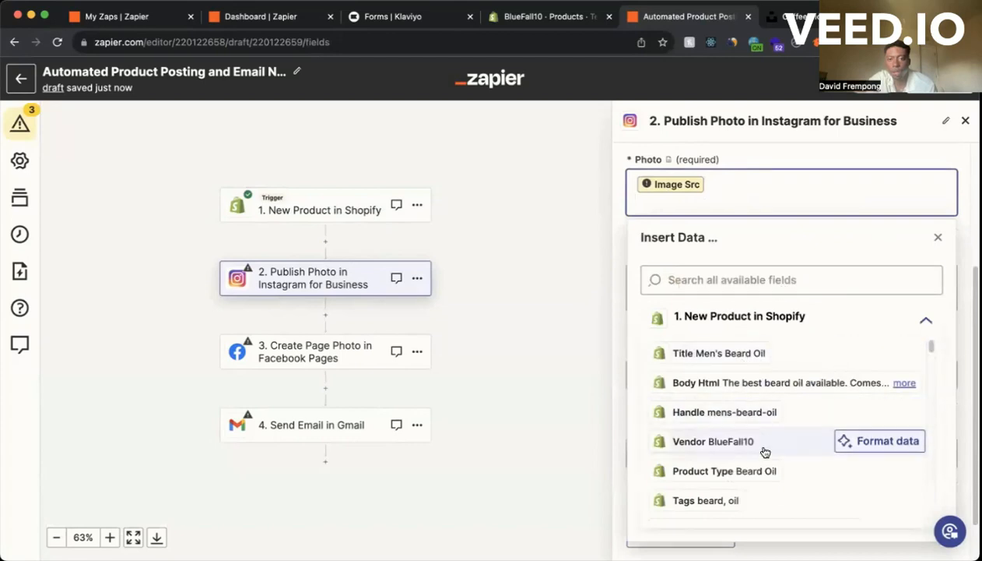
pyautogui.scroll(-8, 765, 450)
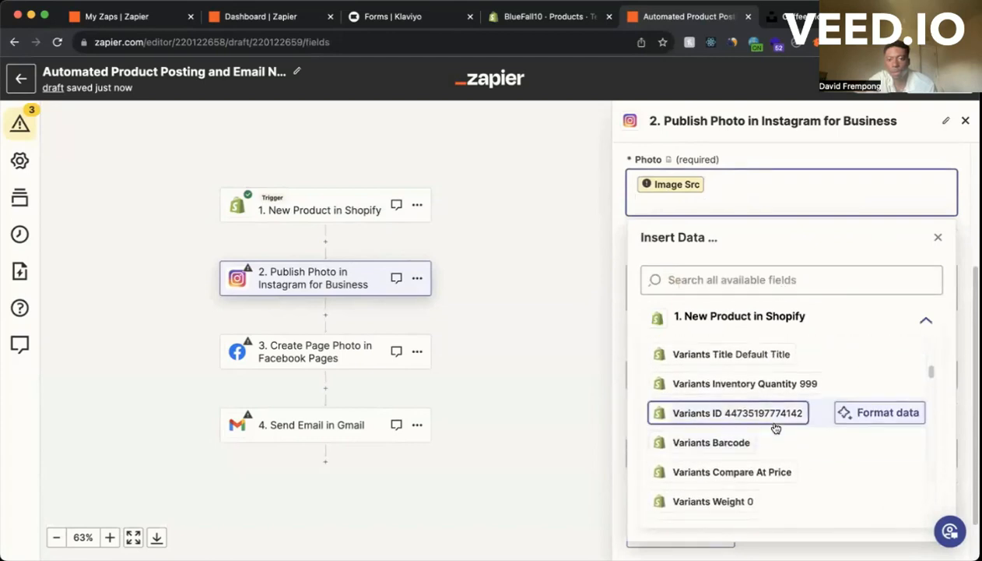
pyautogui.scroll(-6, 775, 427)
pyautogui.click(743, 279)
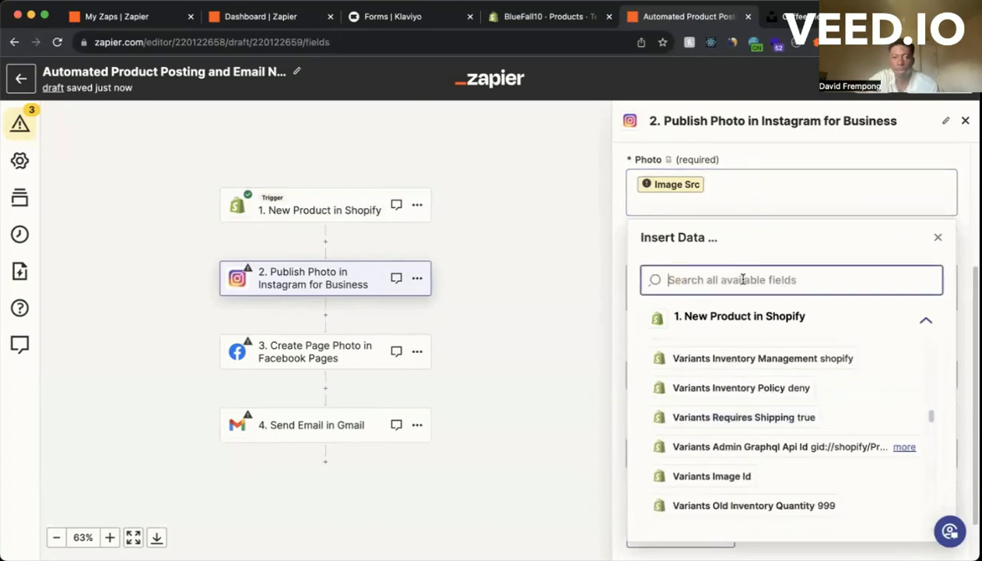
pyautogui.write('Im')
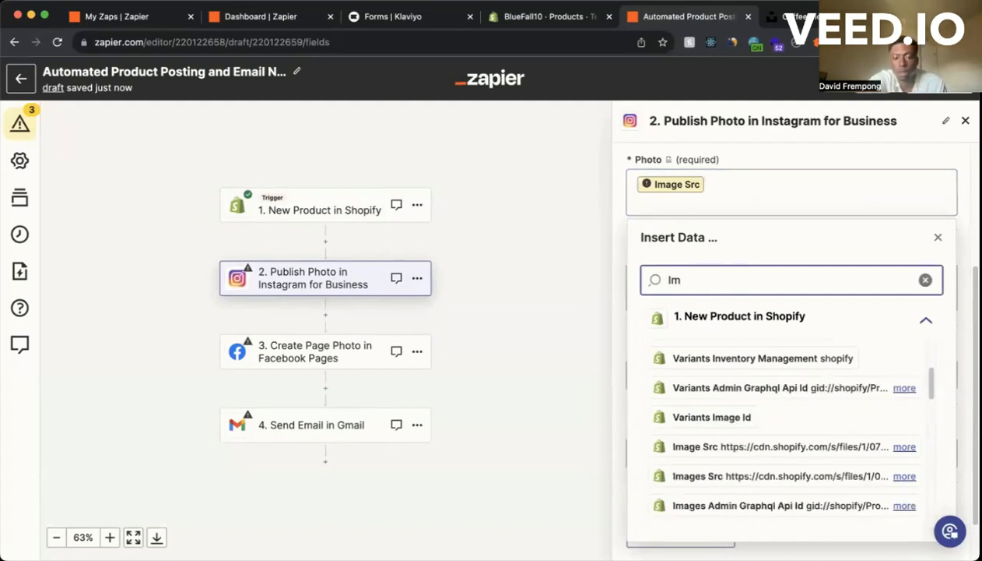
pyautogui.write('age')
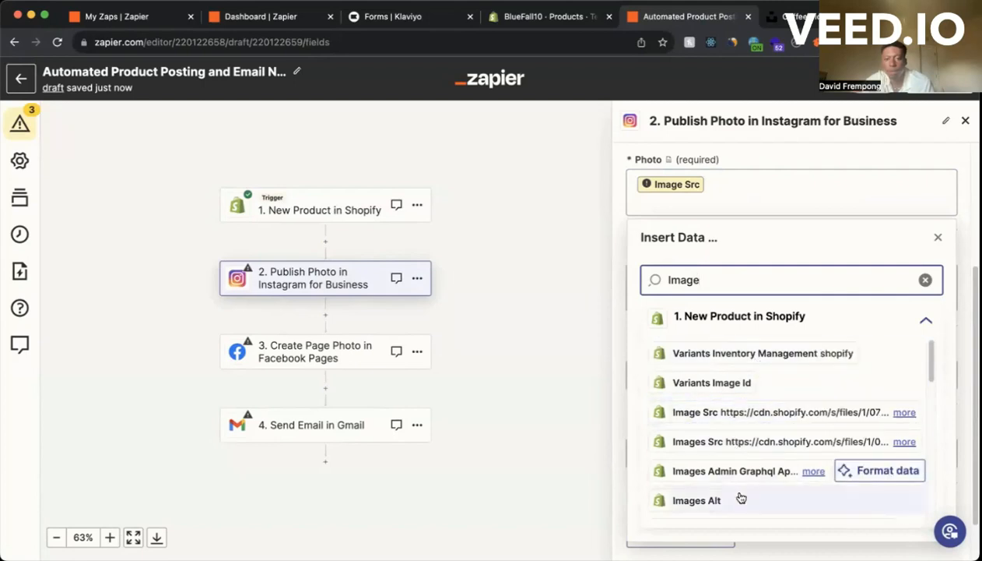
pyautogui.click(742, 413)
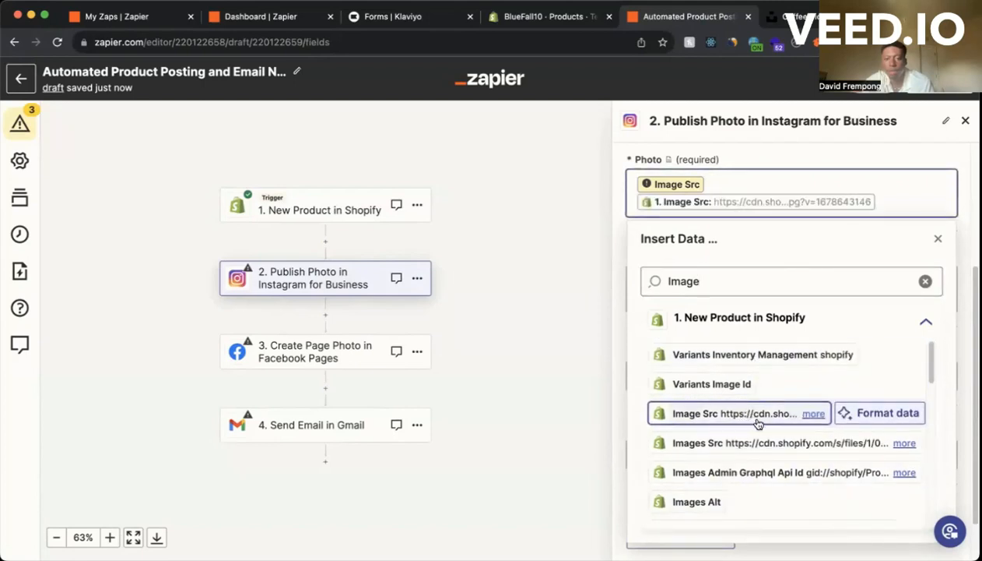
pyautogui.click(843, 416)
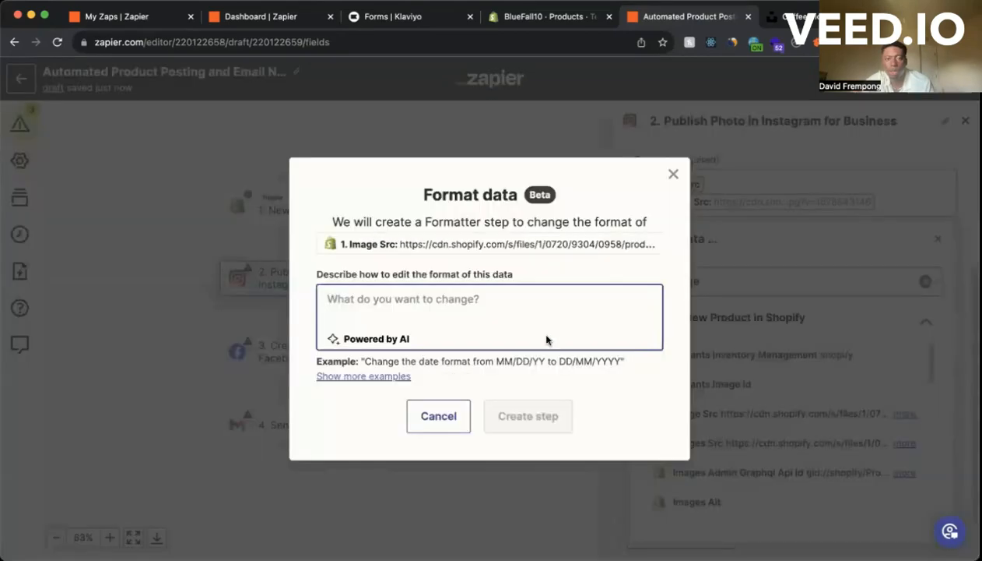
pyautogui.click(674, 175)
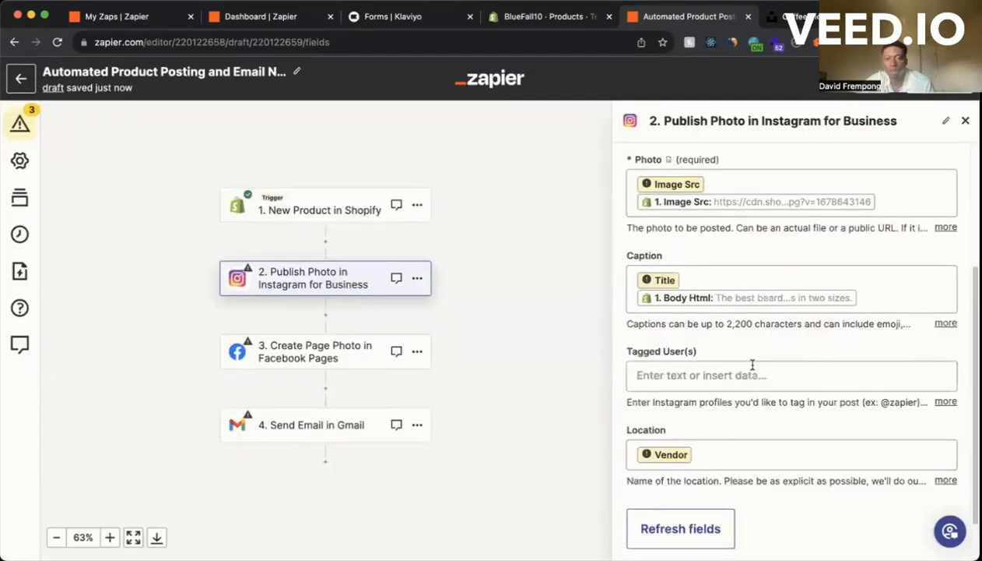
# Insert the Shopify Vendor field into the Instagram action's Location.
pyautogui.scroll(1, 751, 348)
pyautogui.scroll(-2, 721, 373)
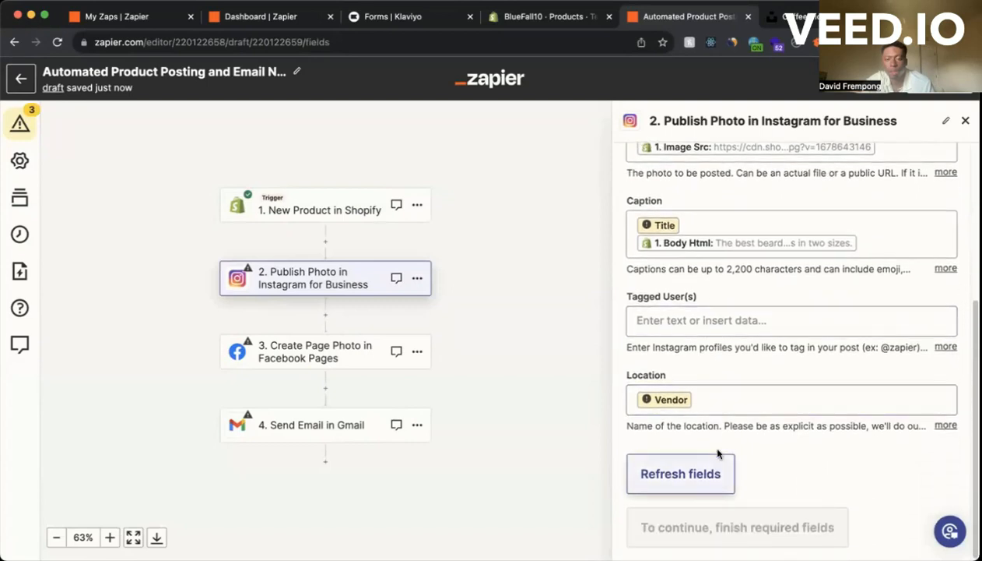
pyautogui.scroll(2, 739, 475)
pyautogui.scroll(-2, 783, 489)
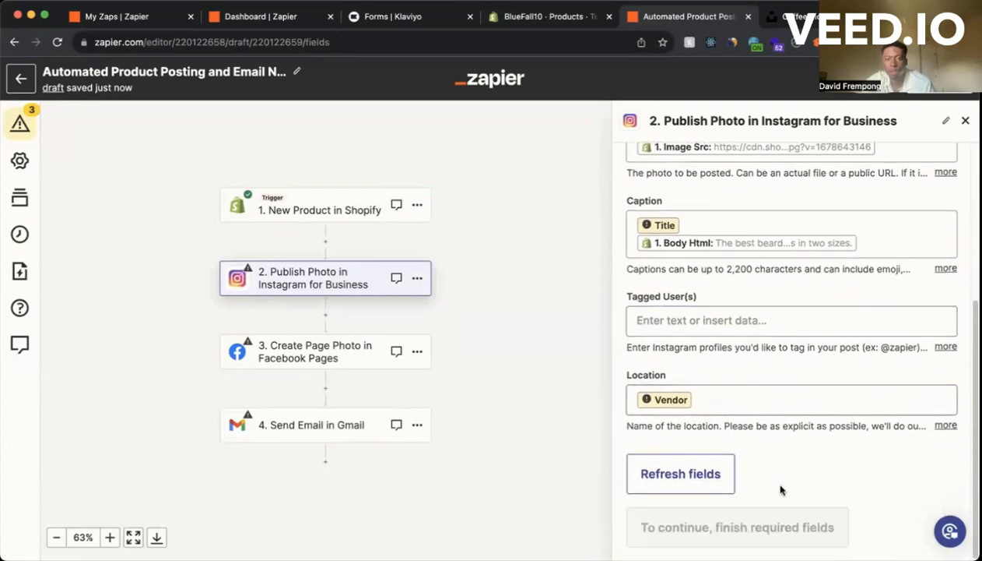
pyautogui.click(735, 405)
pyautogui.scroll(-4, 734, 449)
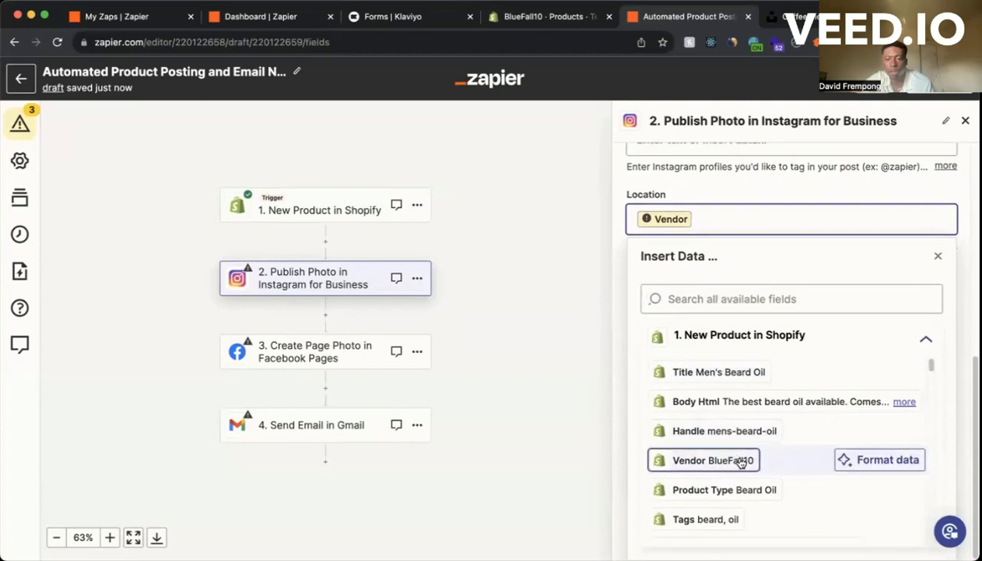
pyautogui.click(799, 273)
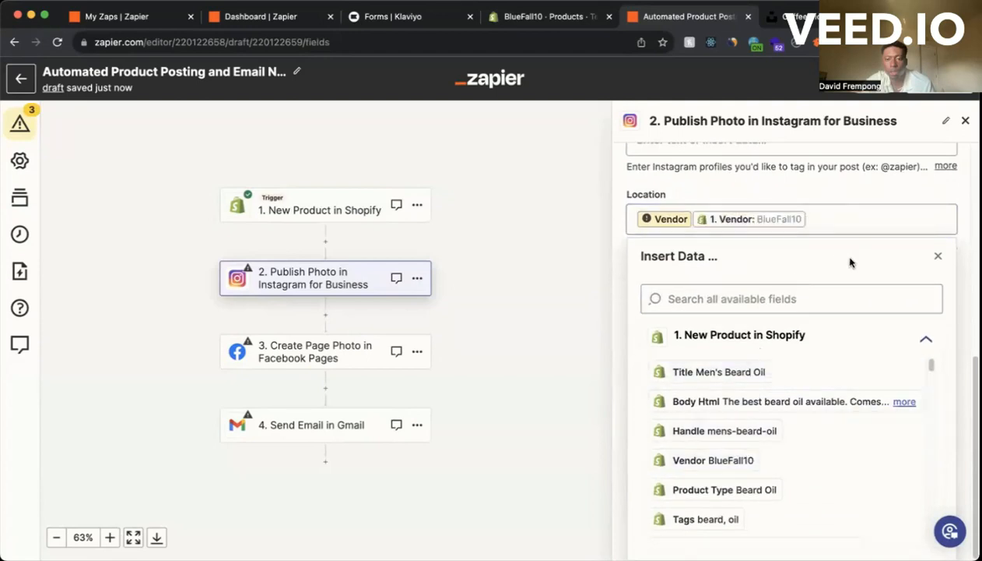
pyautogui.click(938, 256)
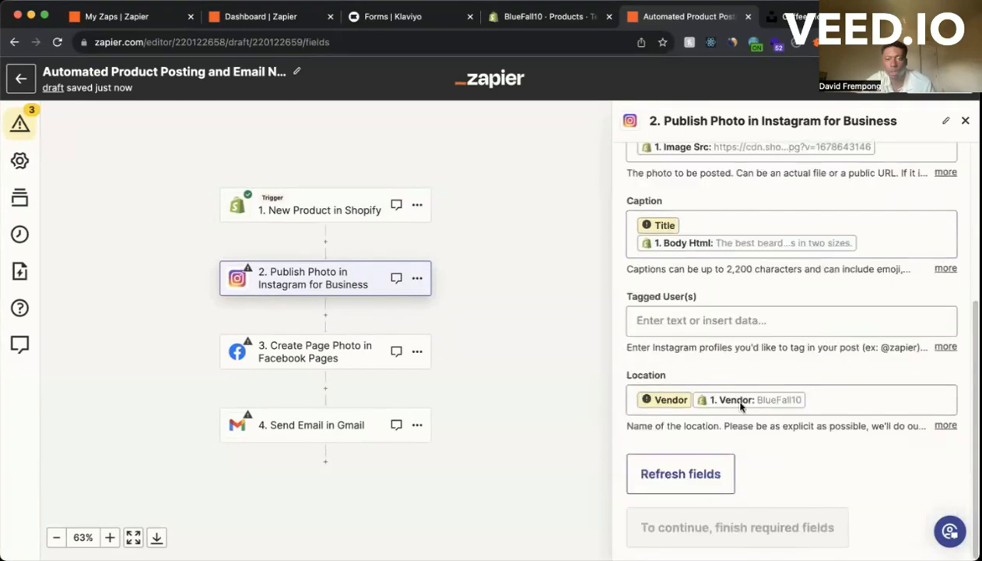
# Recheck the choices for the required Instagram Account to Use setting and leave it unset.
pyautogui.scroll(5, 730, 537)
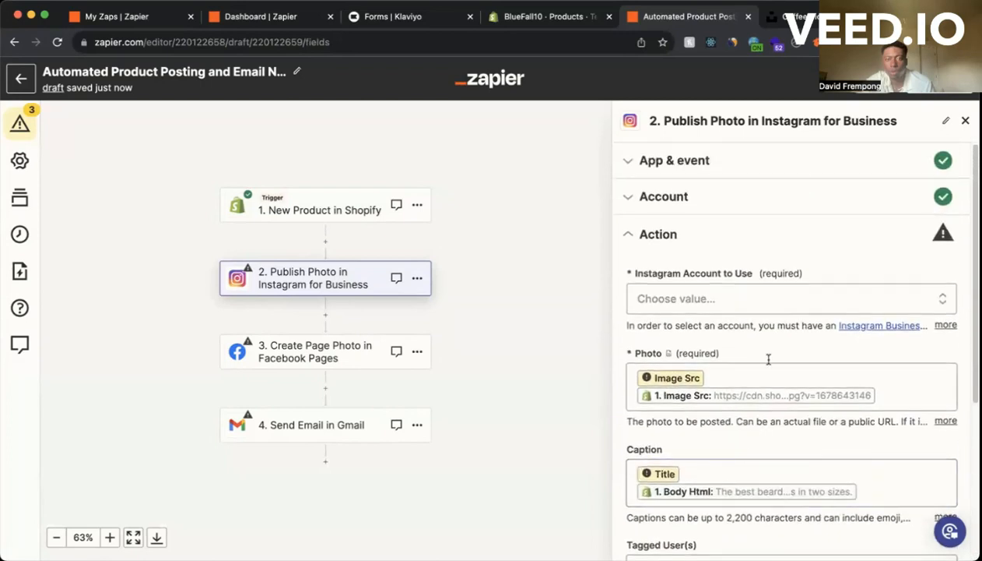
pyautogui.click(775, 306)
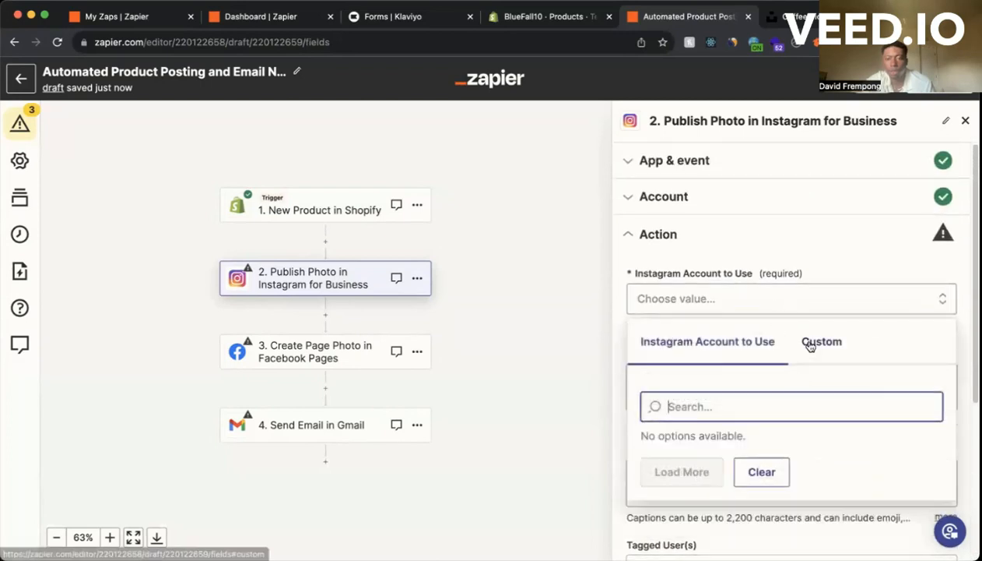
pyautogui.click(757, 280)
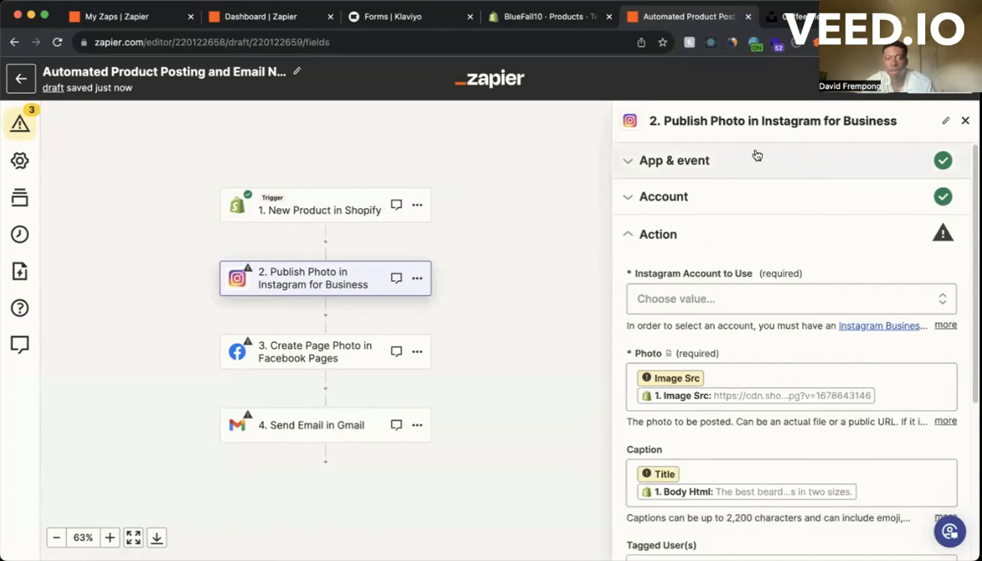
# Open the Create Page Photo in Facebook Pages step and review the choices for its Page setting.
pyautogui.click(309, 366)
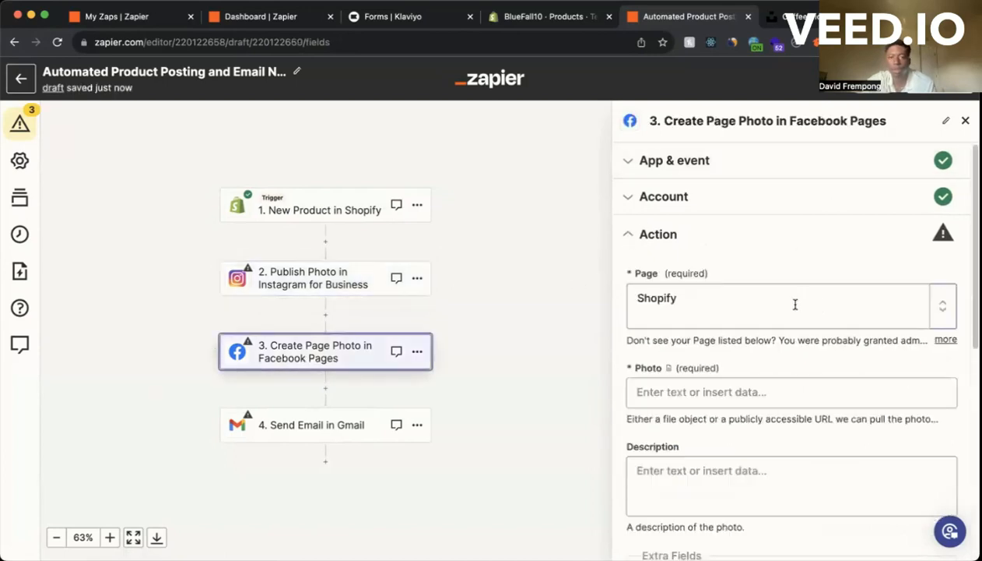
pyautogui.click(764, 311)
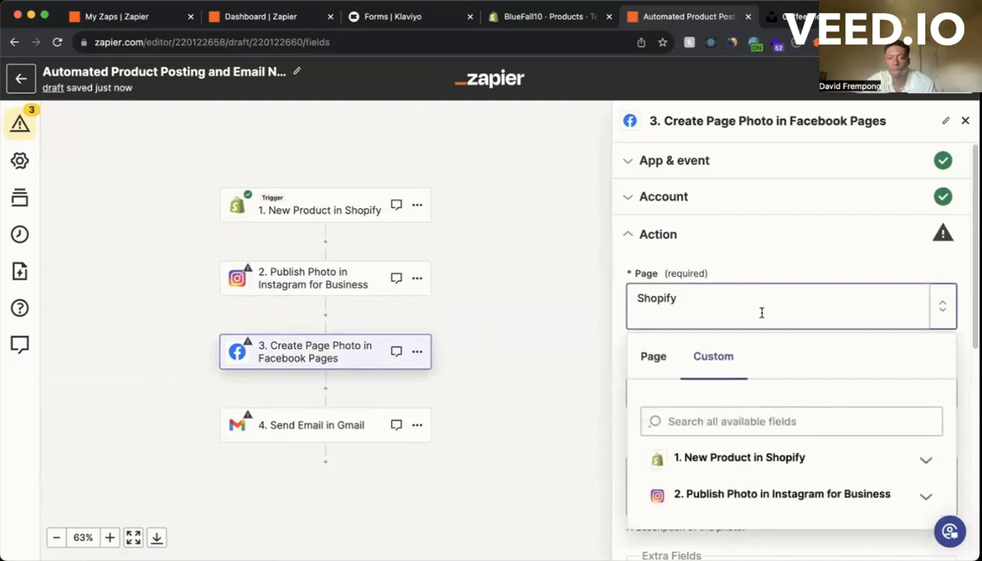
pyautogui.click(772, 215)
pyautogui.scroll(-1, 782, 278)
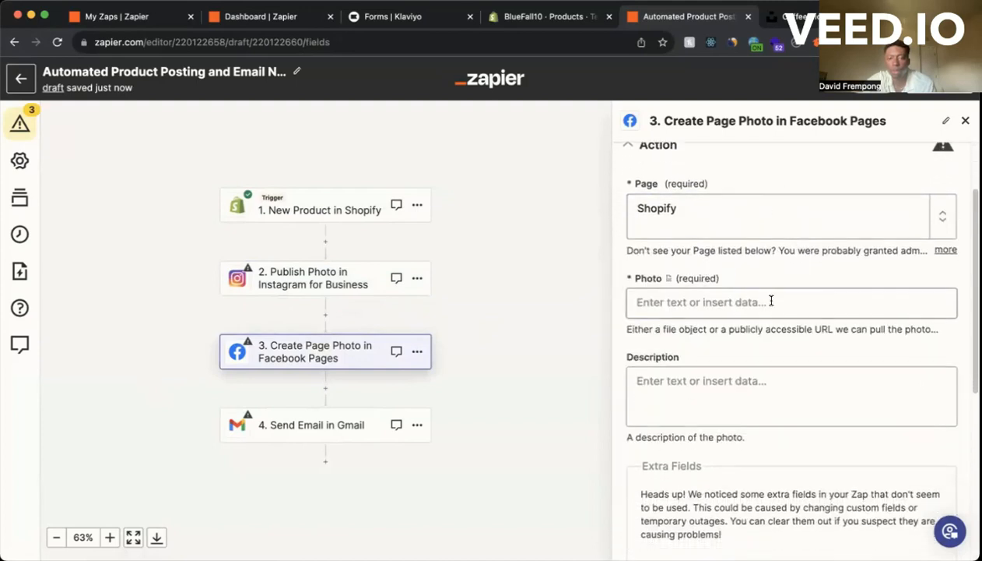
# Search the Shopify data for "Image" and insert the Image Src field into the Facebook Pages action's Photo.
pyautogui.click(770, 302)
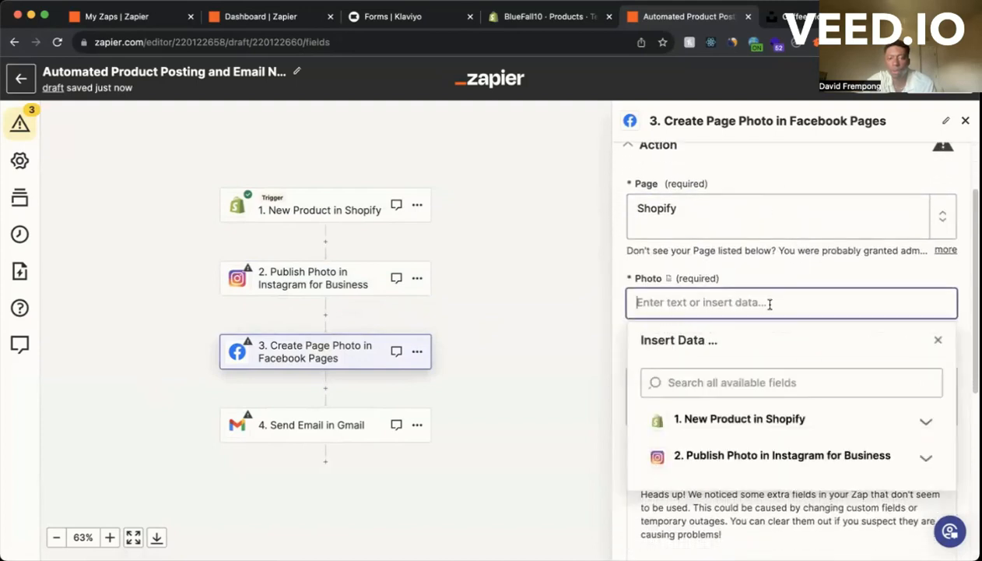
pyautogui.click(779, 438)
pyautogui.scroll(-3, 774, 437)
pyautogui.scroll(-2, 734, 328)
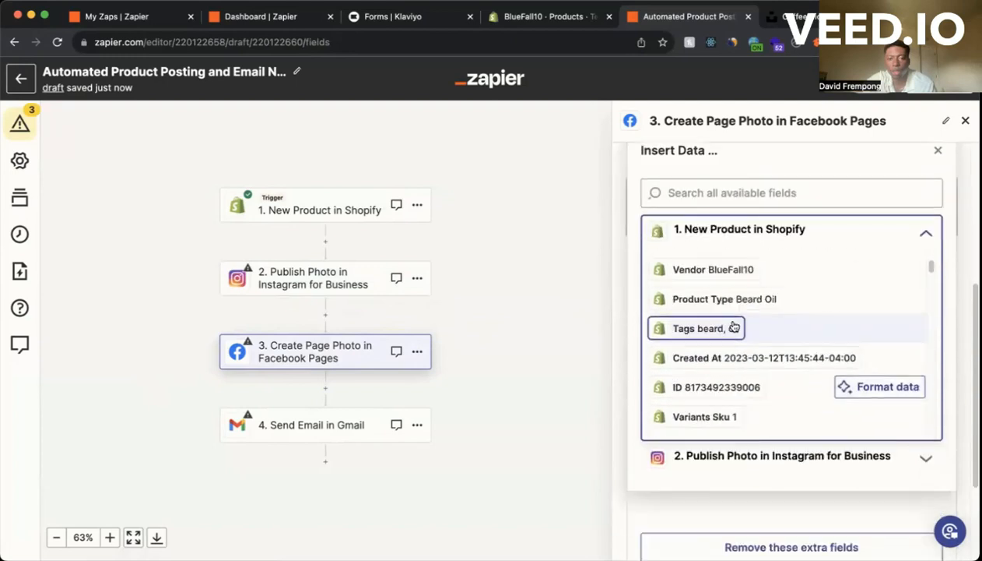
pyautogui.click(736, 193)
pyautogui.write('Image')
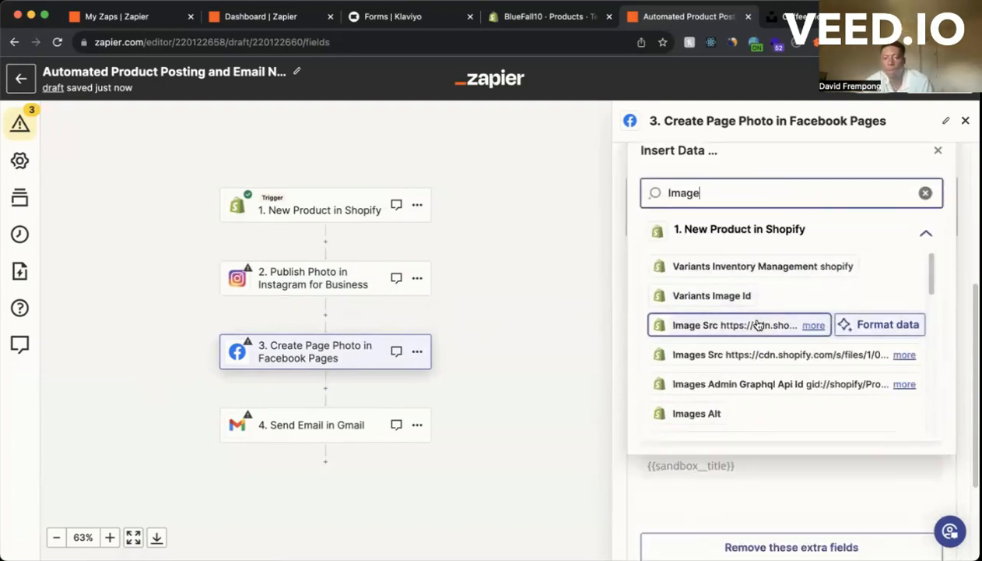
pyautogui.click(757, 325)
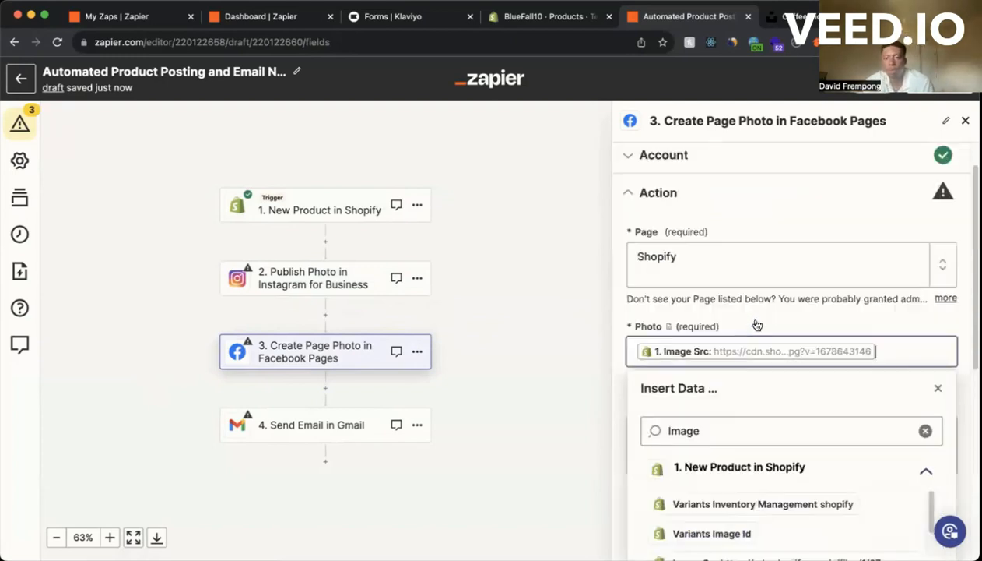
pyautogui.scroll(-4, 745, 327)
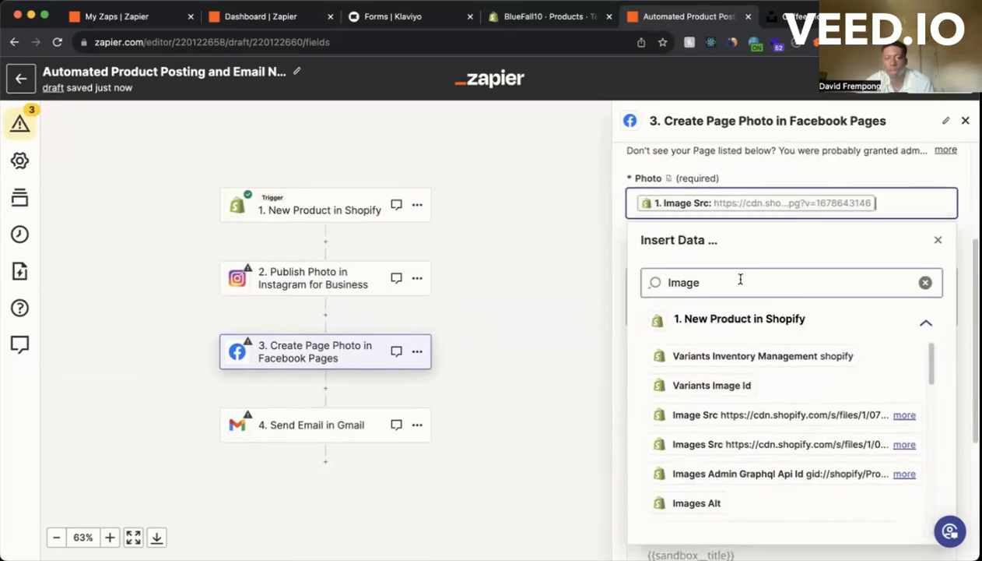
pyautogui.click(937, 240)
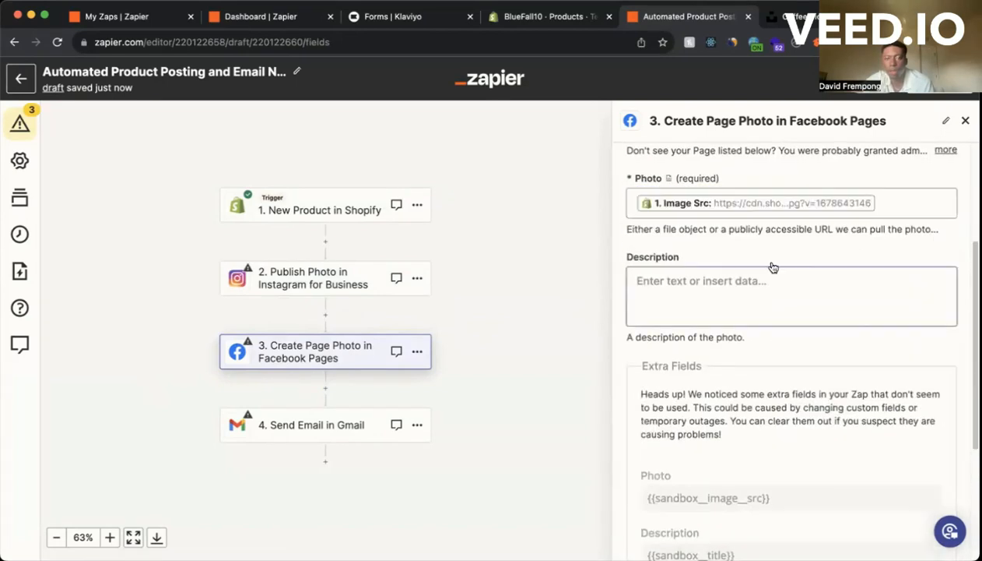
# Insert the Shopify Body Html field into the Facebook Pages action's Description.
pyautogui.click(778, 281)
pyautogui.click(771, 429)
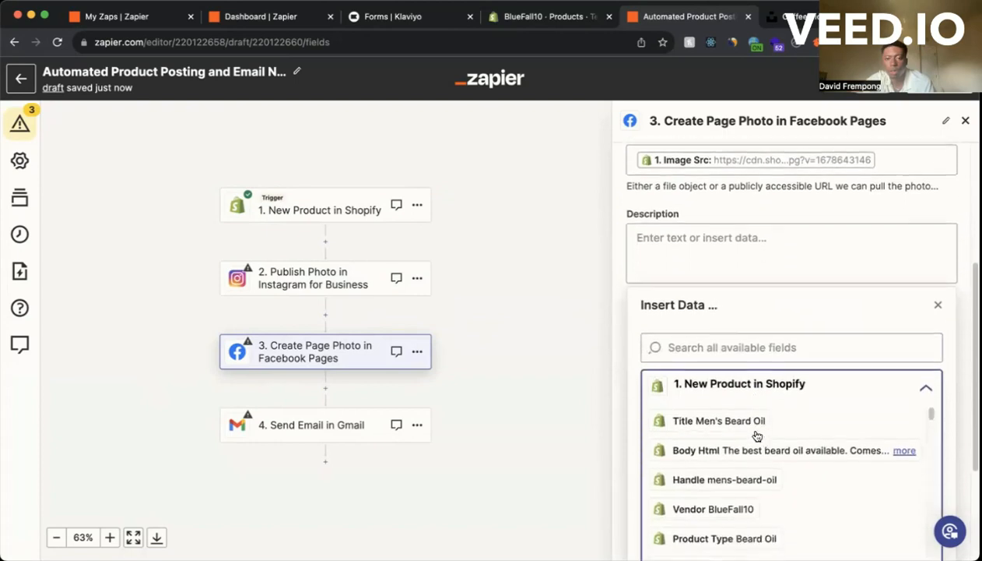
pyautogui.click(747, 427)
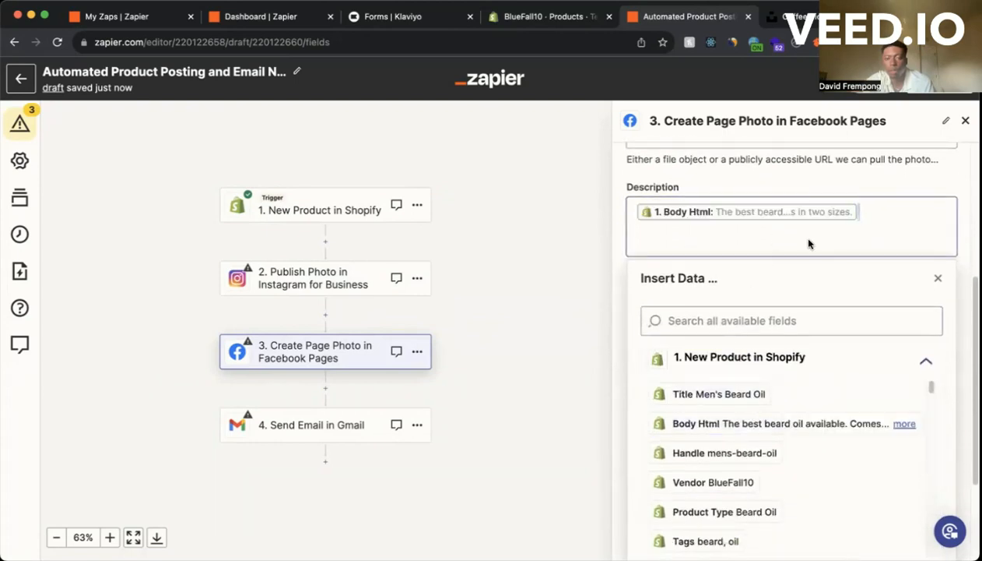
pyautogui.click(938, 279)
# Remove the unused extra Photo and Description fields from the Facebook Pages action.
pyautogui.scroll(-3, 845, 331)
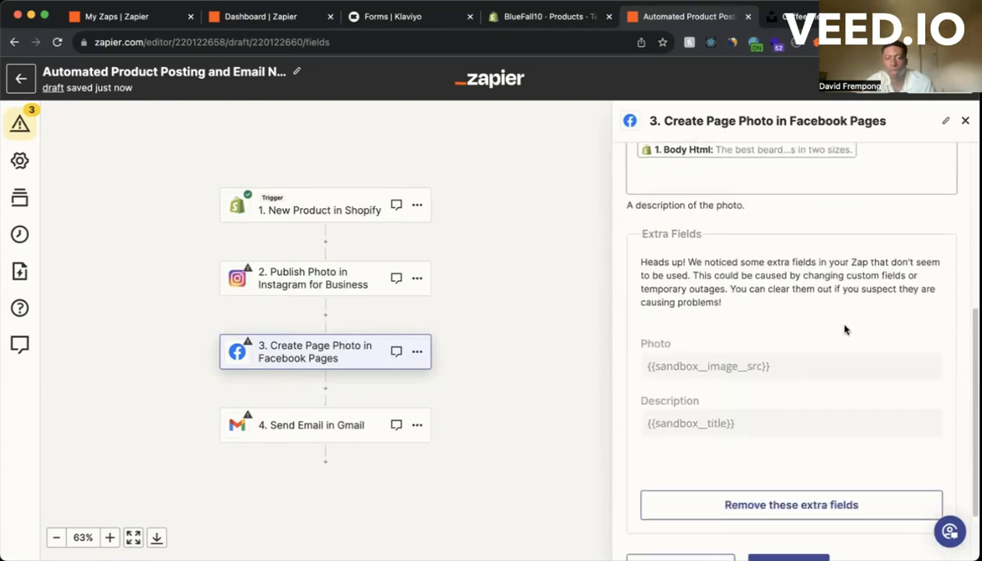
pyautogui.scroll(-2, 847, 331)
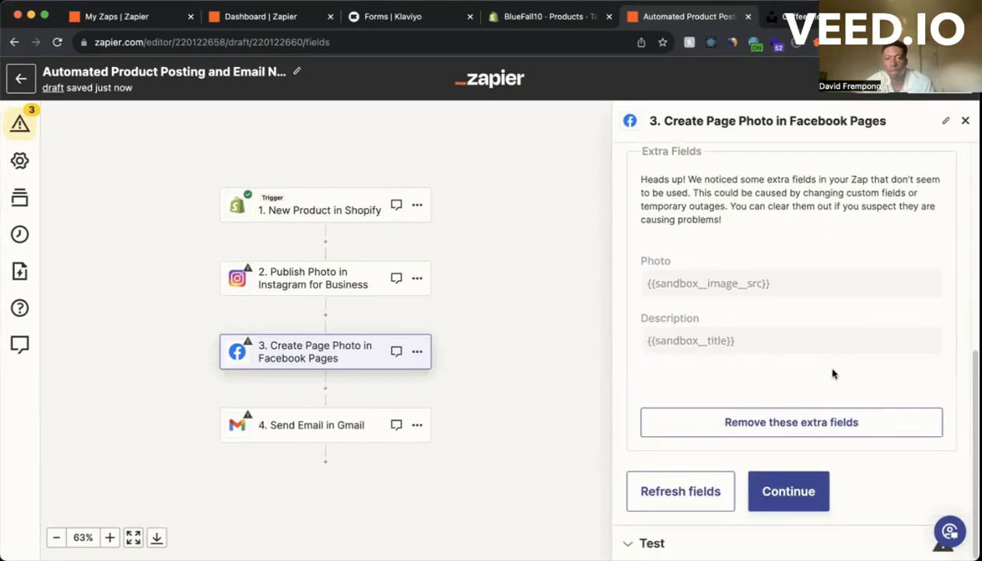
pyautogui.click(811, 410)
pyautogui.scroll(1, 765, 277)
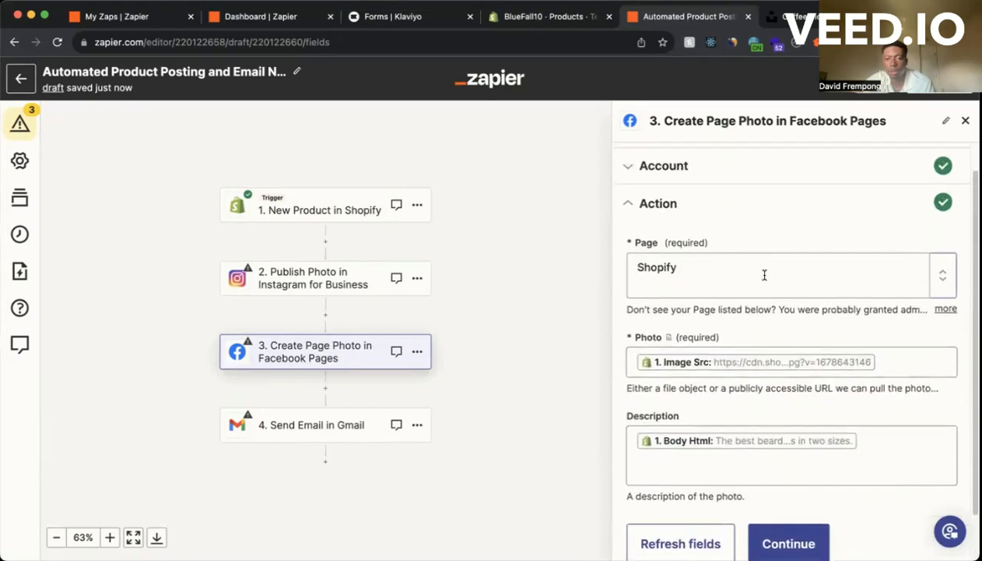
# Set the Facebook Pages action's required Page to Zqdo.
pyautogui.click(764, 274)
pyautogui.click(654, 335)
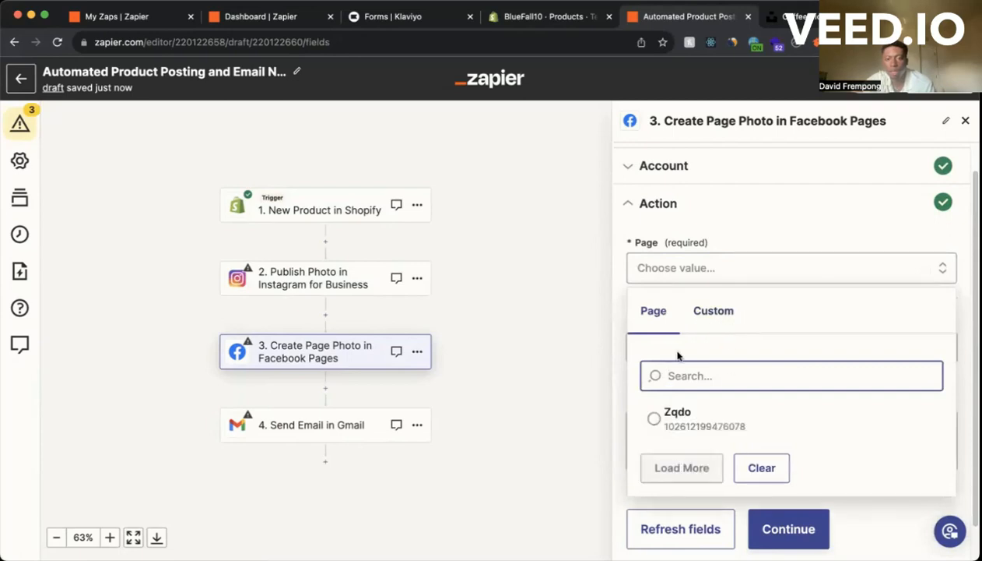
pyautogui.click(685, 416)
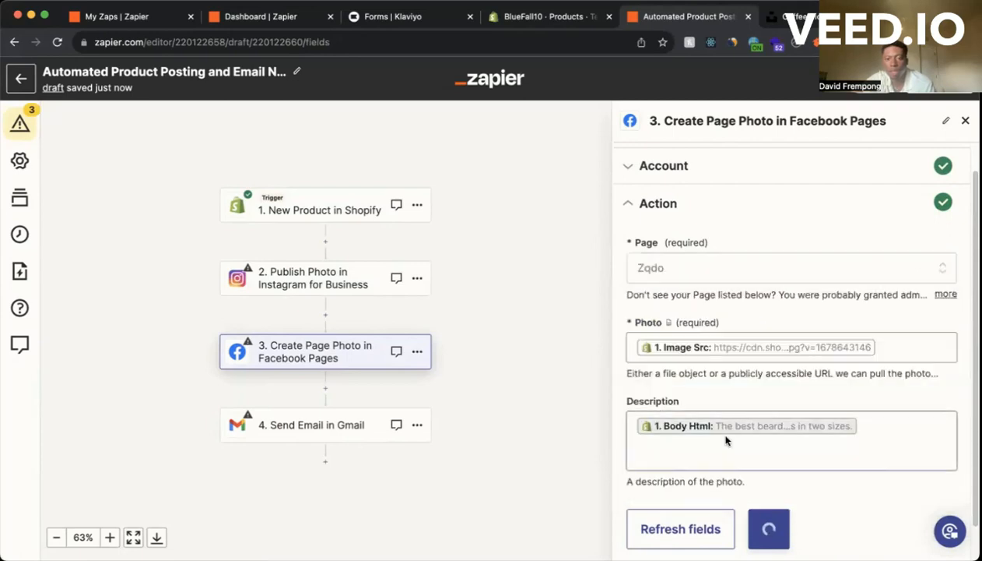
pyautogui.click(703, 284)
pyautogui.click(729, 226)
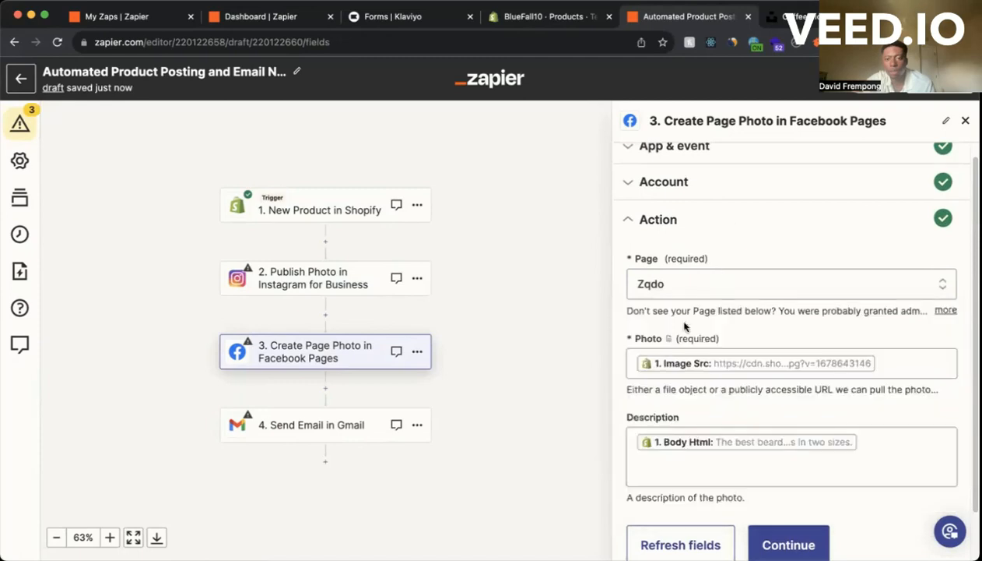
# Continue to the Facebook Pages test, review the photo data and send the test page photo.
pyautogui.click(786, 543)
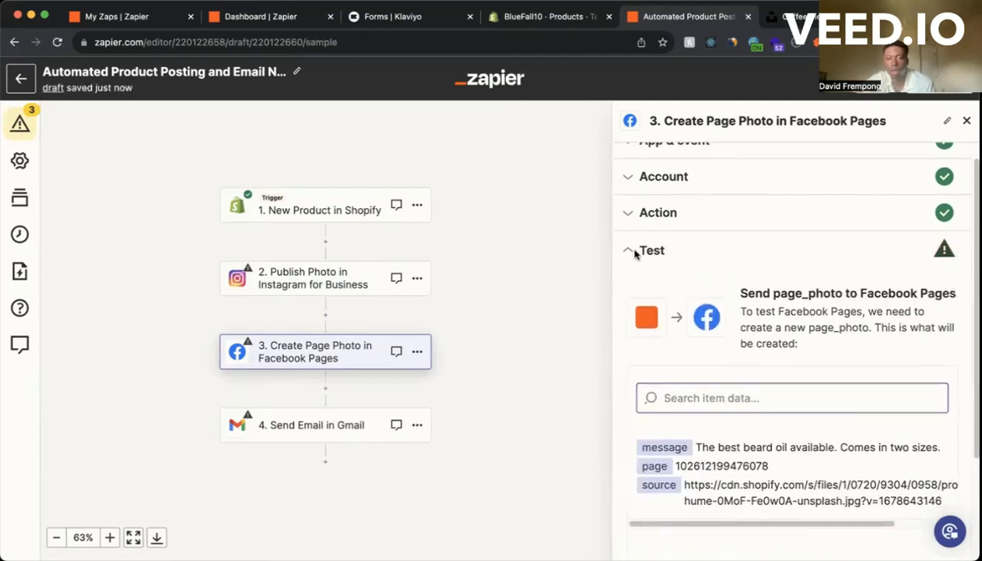
pyautogui.scroll(1, 682, 311)
pyautogui.scroll(-4, 698, 324)
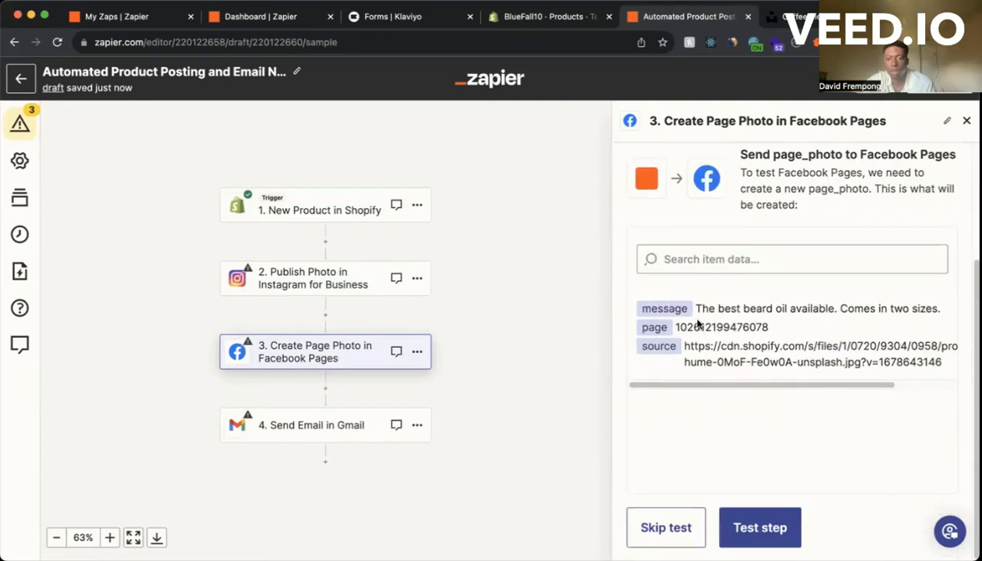
pyautogui.click(745, 511)
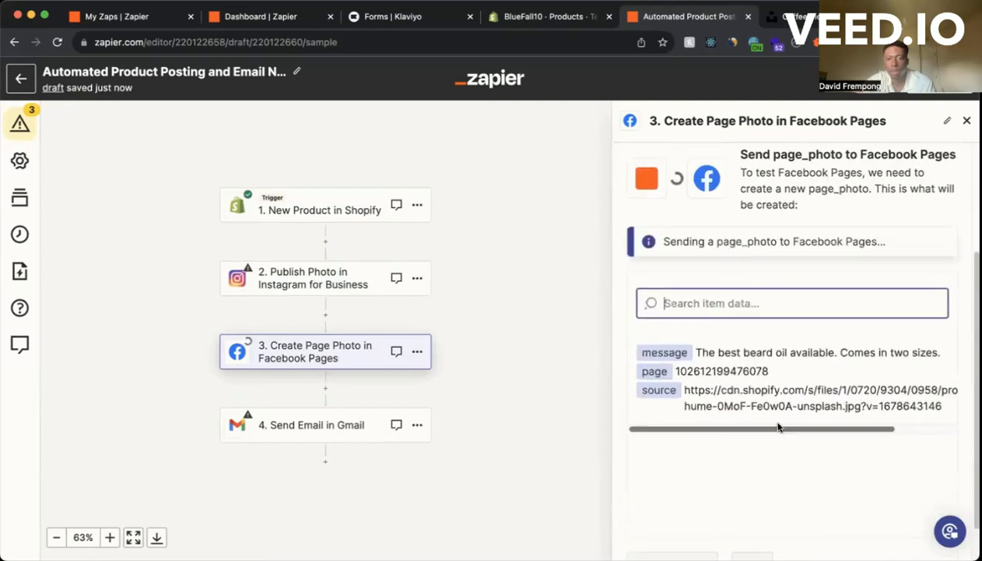
pyautogui.scroll(2, 756, 280)
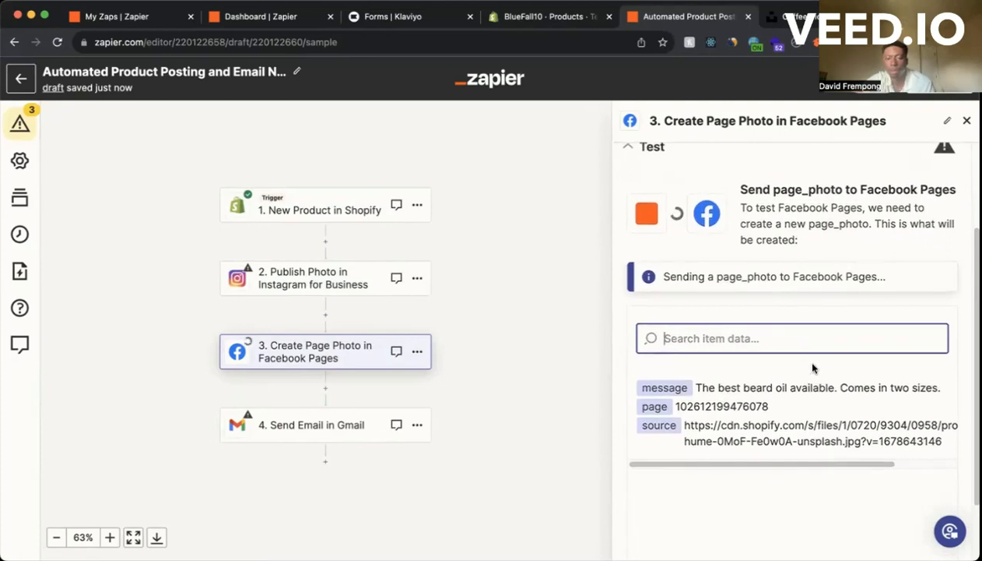
pyautogui.scroll(2, 813, 366)
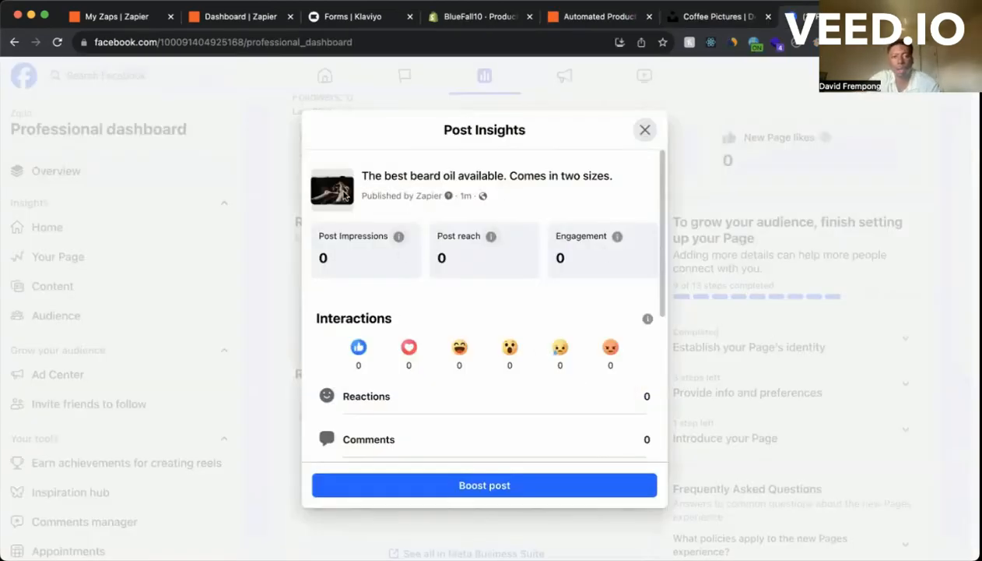
# Check the beard oil post and its insights on the Home page of the Facebook professional dashboard.
pyautogui.click(645, 129)
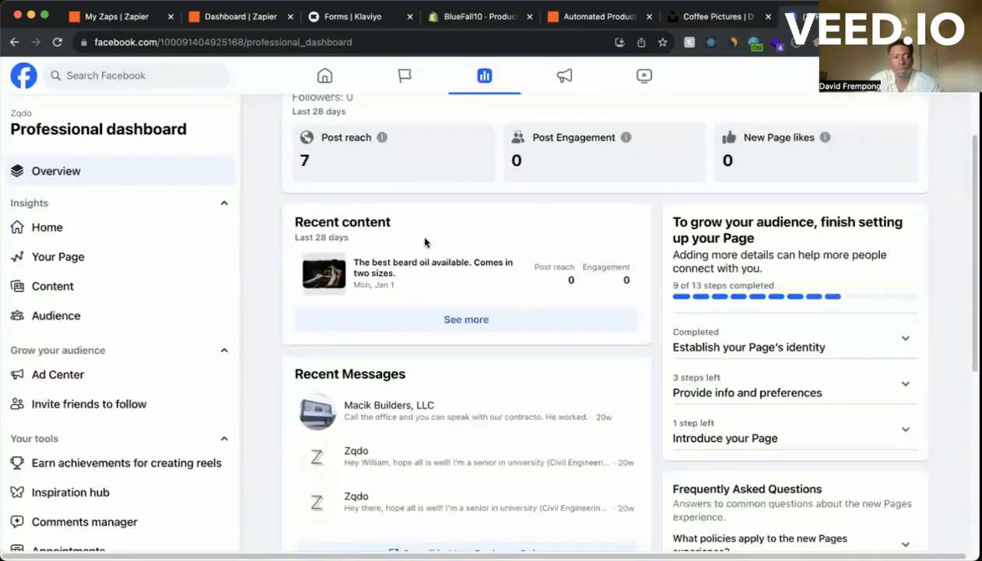
pyautogui.click(108, 236)
pyautogui.scroll(-3, 506, 467)
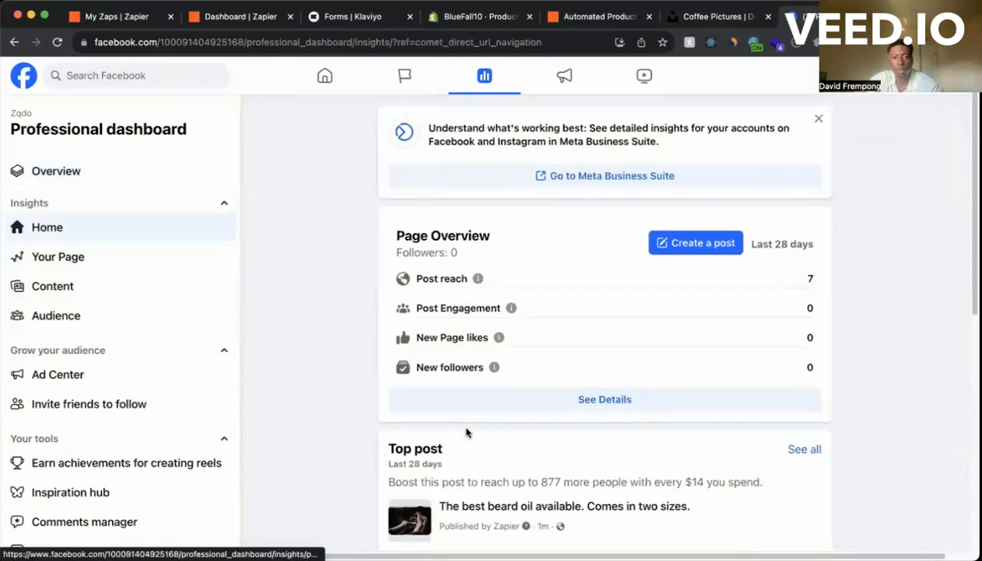
pyautogui.scroll(-2, 554, 472)
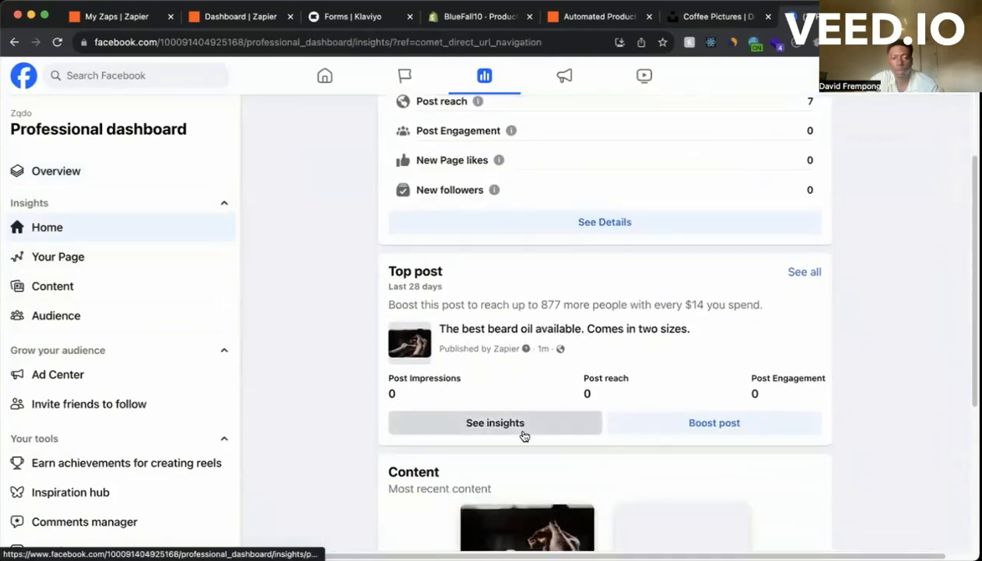
pyautogui.click(525, 431)
pyautogui.scroll(-3, 539, 436)
pyautogui.click(644, 131)
# Look up the beard oil post in the Facebook page's content list, leaving it unboosted.
pyautogui.scroll(-5, 693, 297)
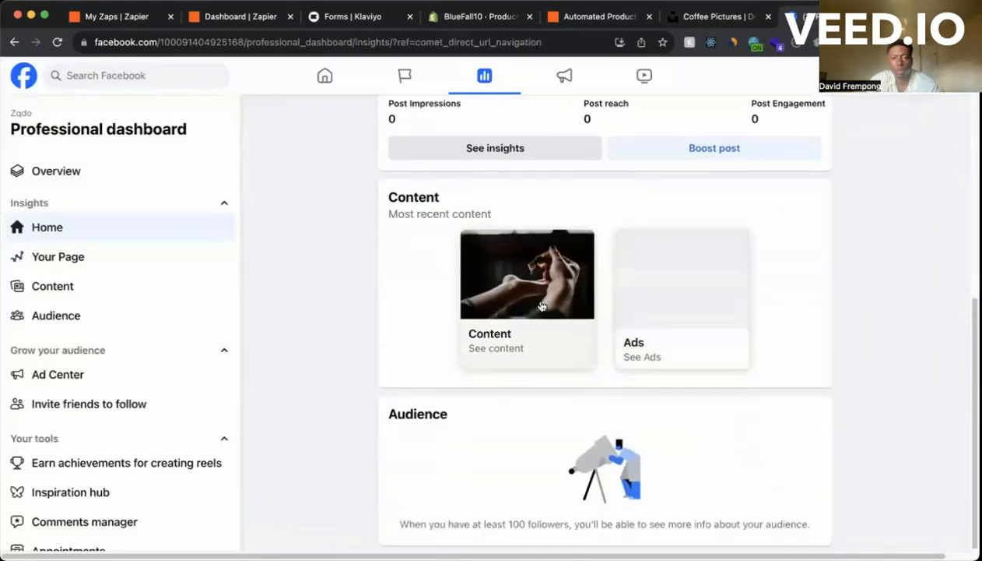
pyautogui.click(534, 303)
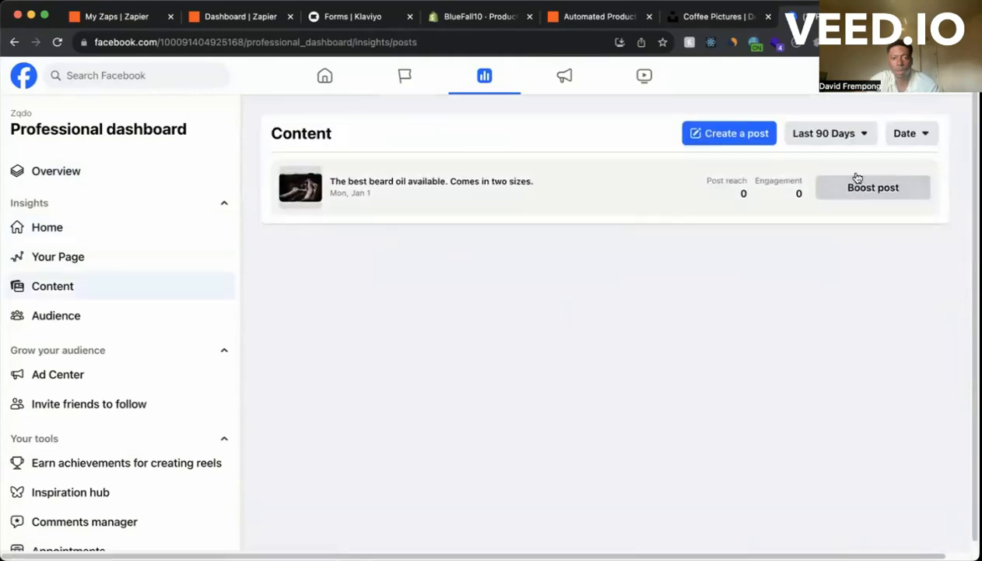
pyautogui.click(907, 195)
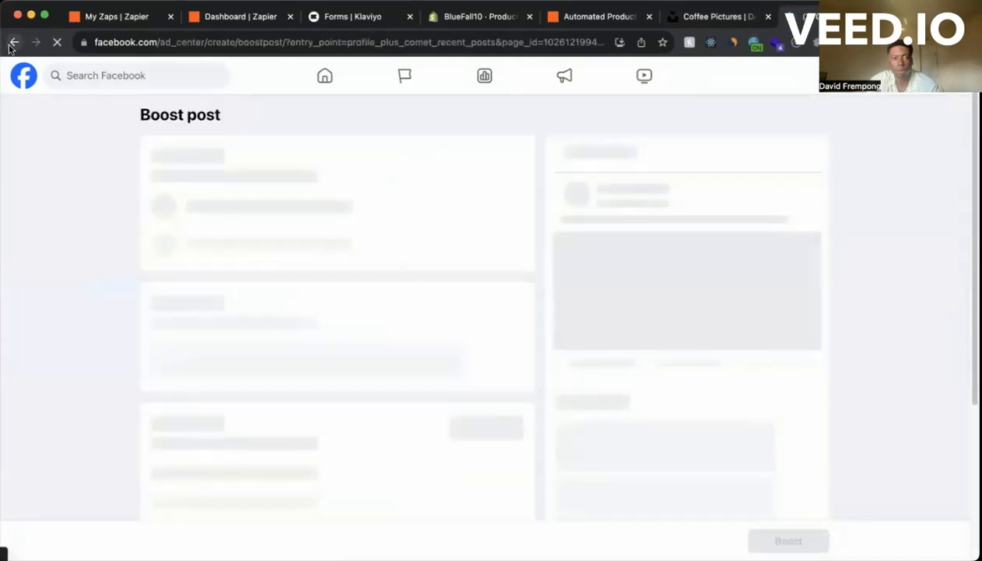
pyautogui.click(13, 44)
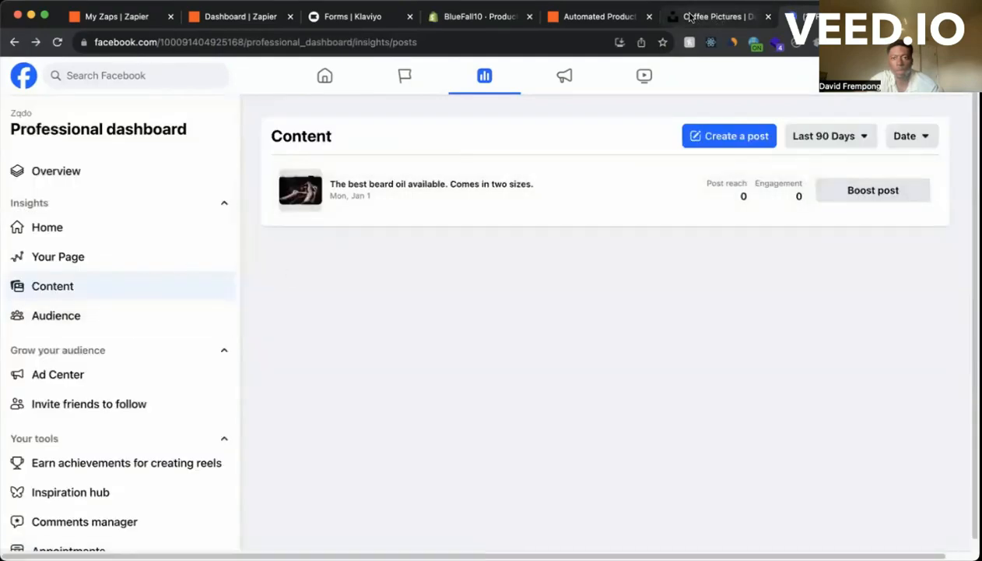
# Switch back to Zapier, open the Send Email in Gmail step and continue with the connected Gmail account.
pyautogui.click(599, 17)
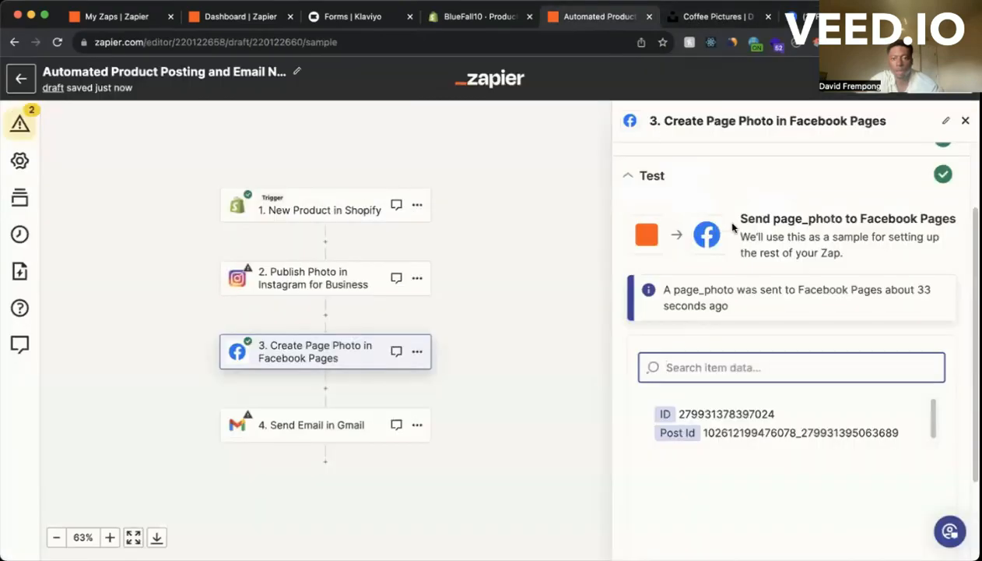
pyautogui.click(347, 423)
pyautogui.click(895, 257)
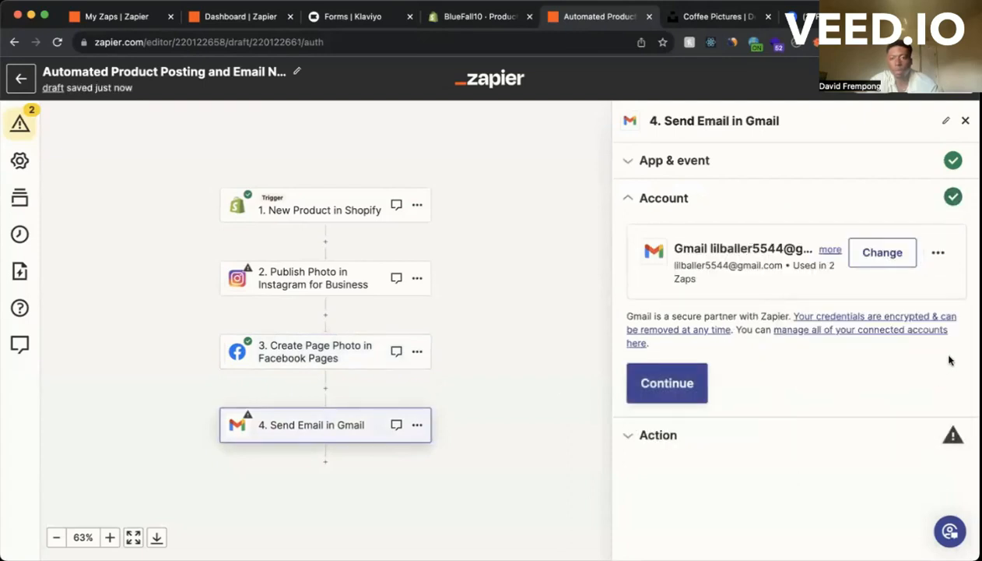
pyautogui.click(680, 383)
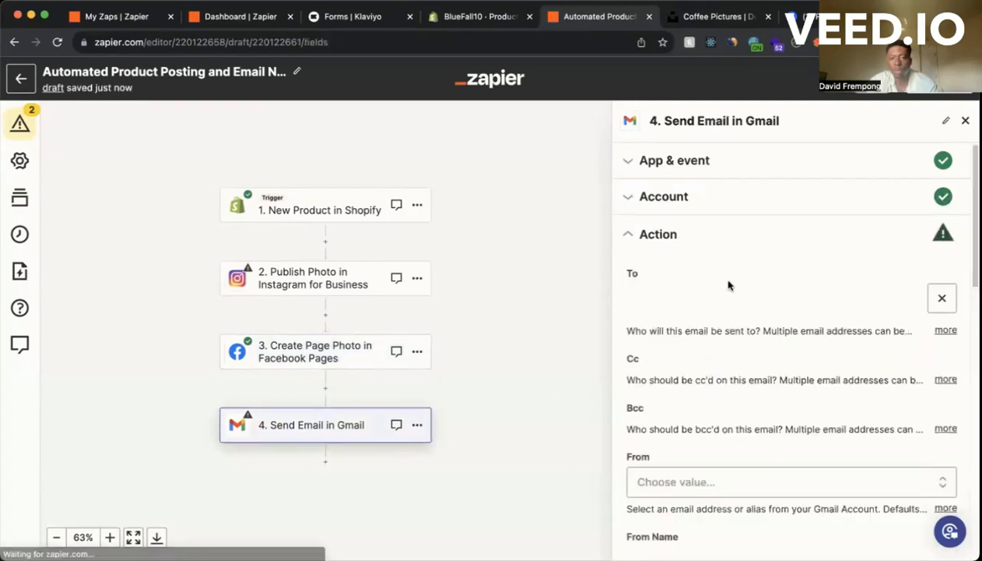
# Examine the Gmail action's recipient, sender, subject, body and extra fields to find what still needs completing.
pyautogui.scroll(-15, 752, 258)
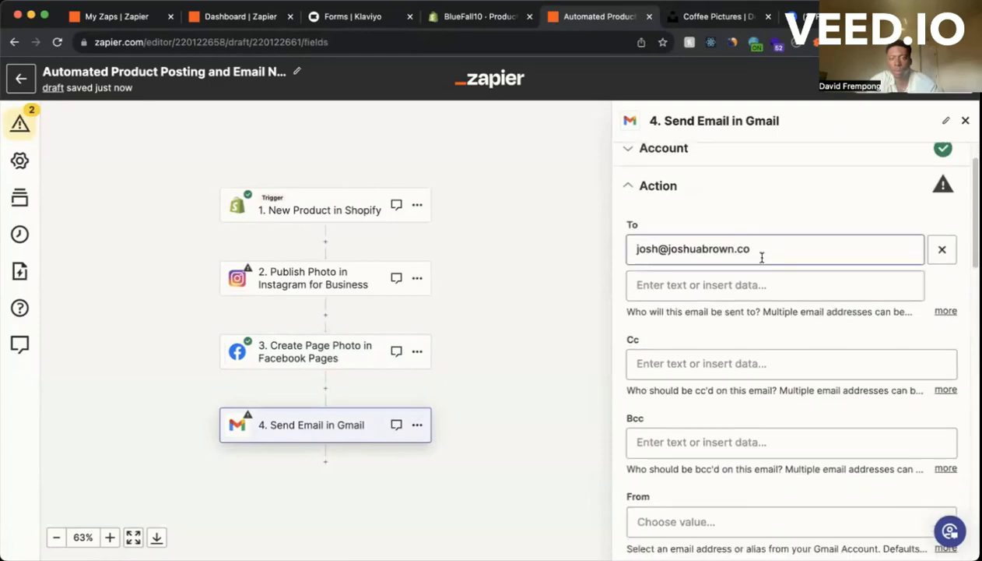
pyautogui.scroll(10, 773, 256)
pyautogui.scroll(5, 773, 256)
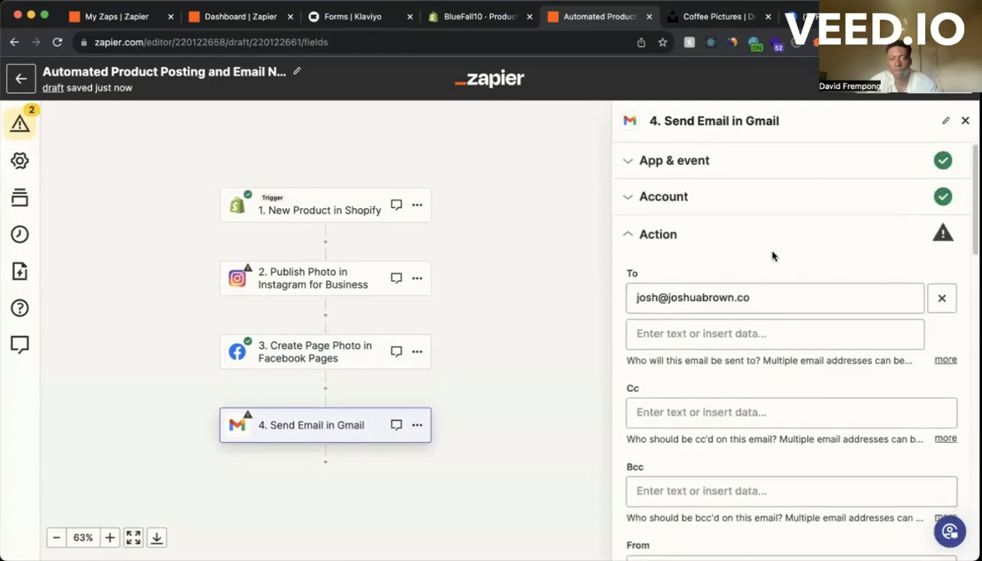
pyautogui.scroll(-5, 771, 261)
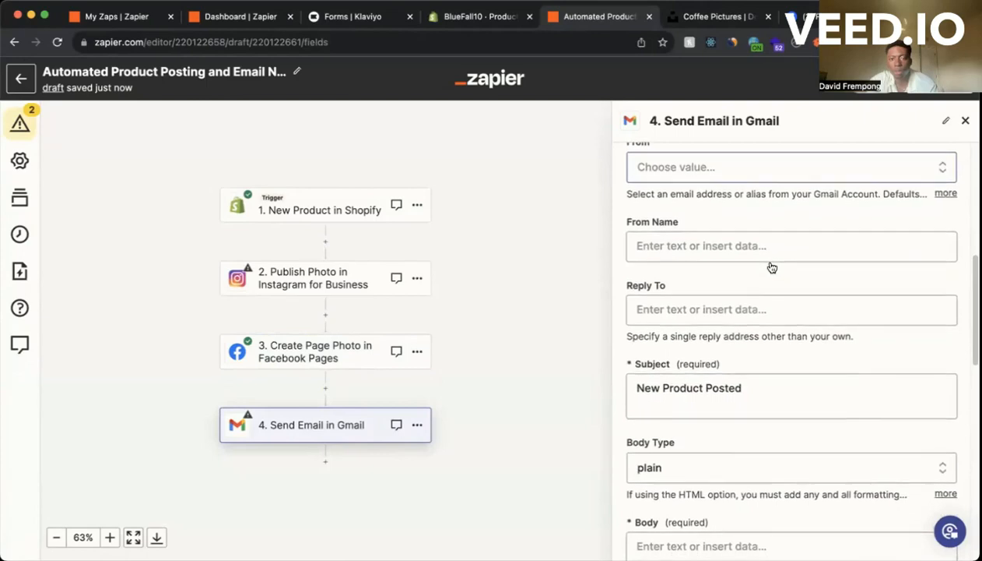
pyautogui.click(766, 315)
pyautogui.scroll(-8, 701, 296)
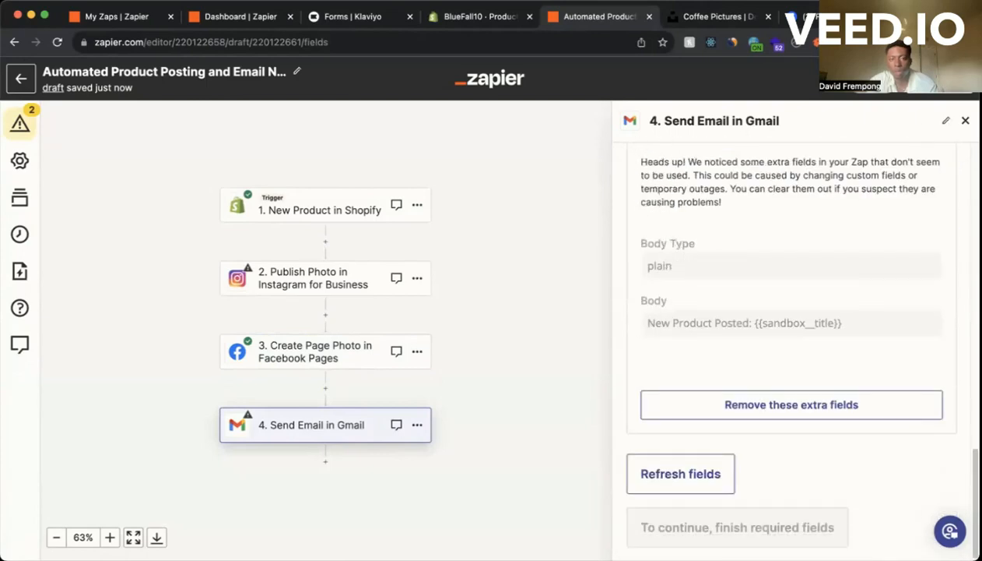
pyautogui.click(437, 397)
pyautogui.moveTo(436, 397); pyautogui.dragTo(442, 395)
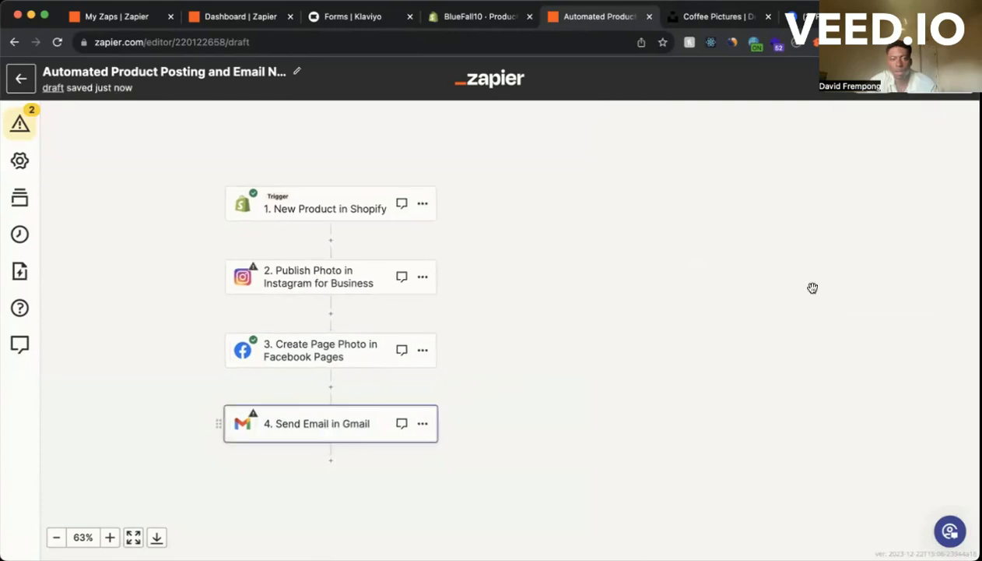
pyautogui.click(316, 421)
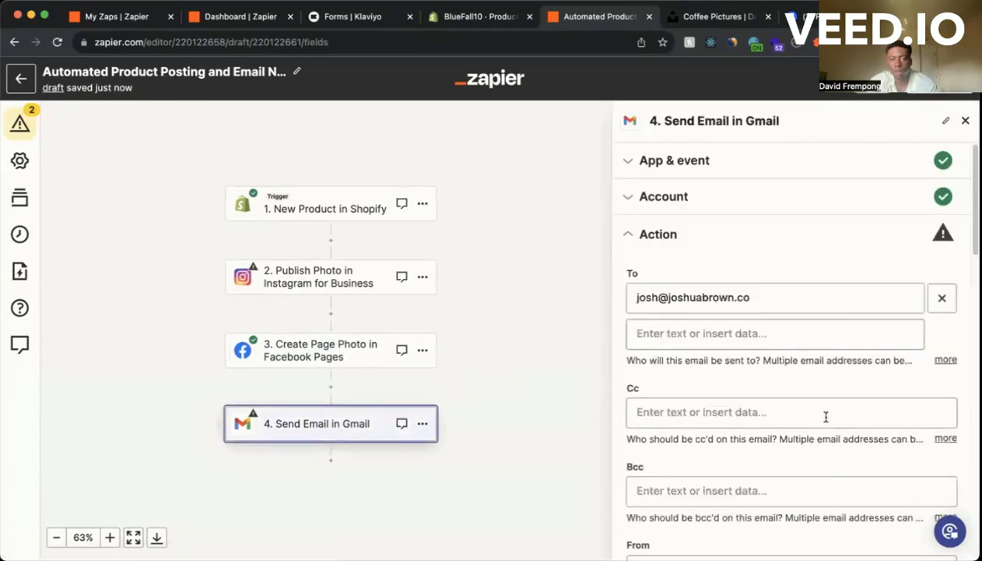
# Fill the Gmail action's required Body with "New product posted:" followed by the Title field from the New Product in Shopify step.
pyautogui.scroll(-10, 810, 263)
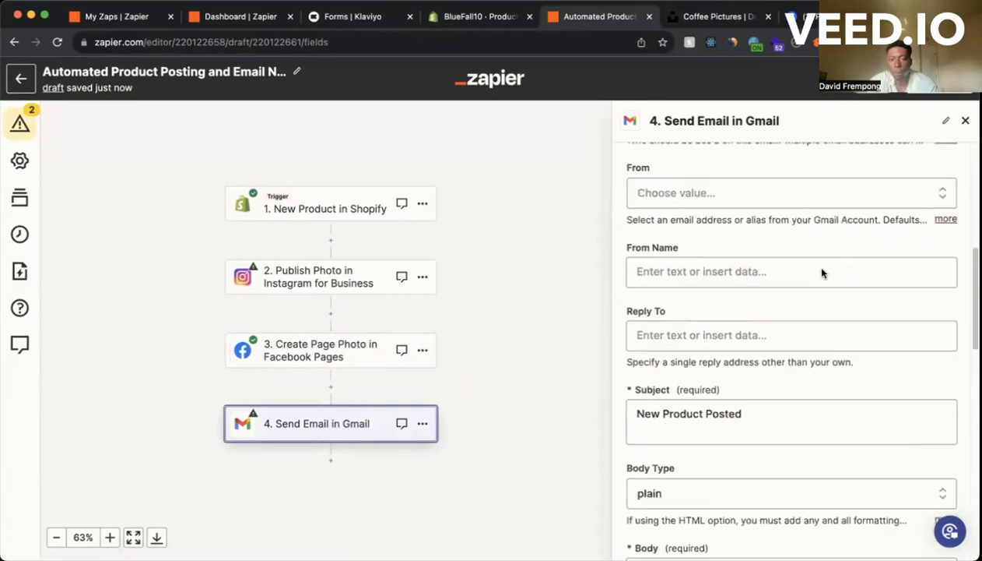
pyautogui.scroll(-5, 824, 269)
pyautogui.scroll(5, 823, 268)
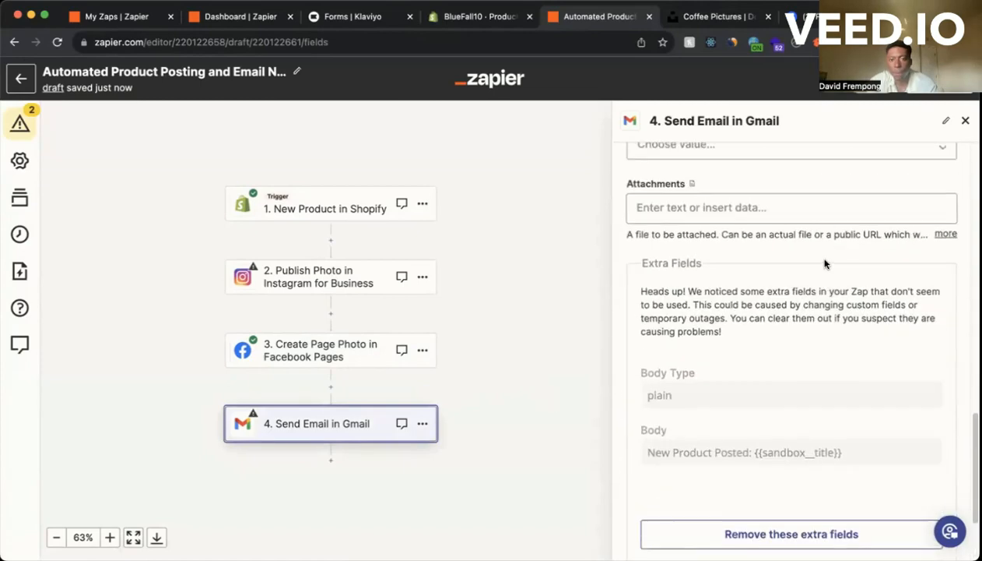
pyautogui.click(791, 273)
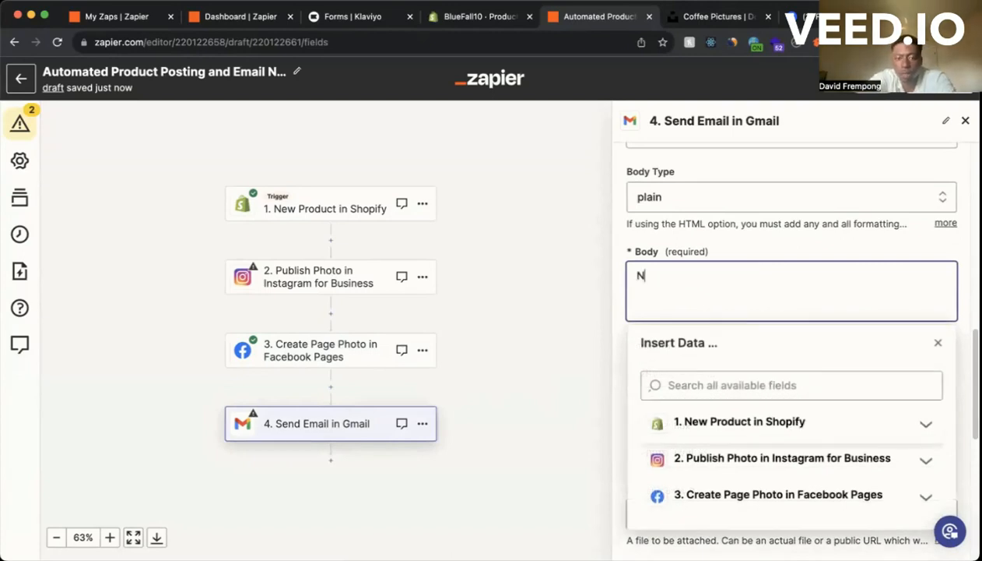
pyautogui.write('New product pos')
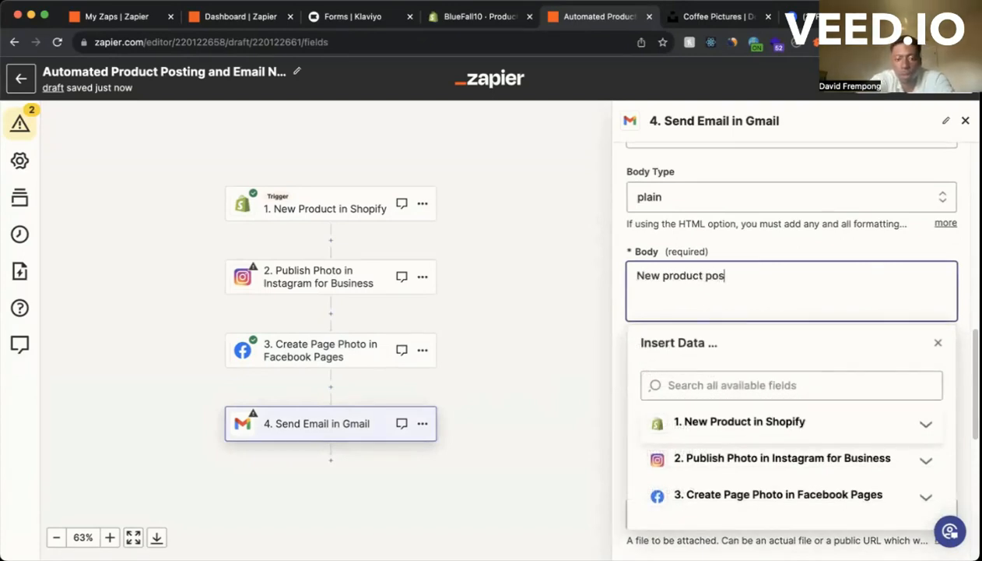
pyautogui.write('ted:')
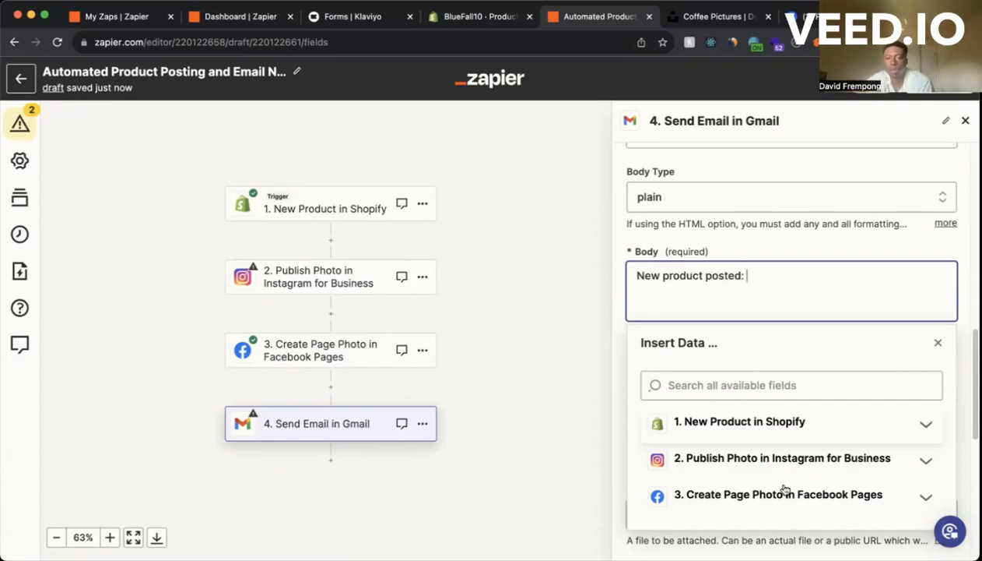
pyautogui.click(754, 422)
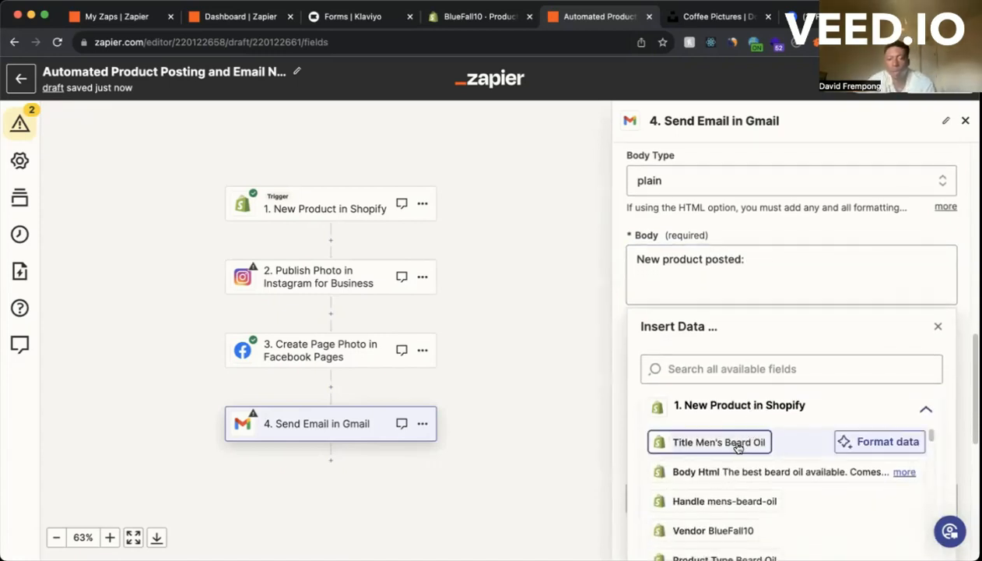
pyautogui.click(738, 442)
pyautogui.click(939, 326)
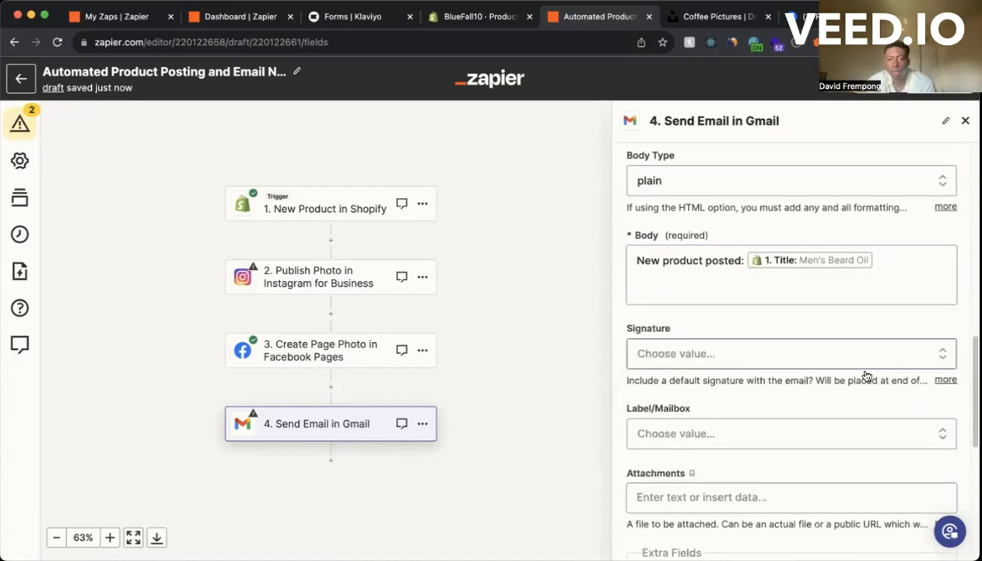
# Check the available options for the email's Signature field, leaving it empty.
pyautogui.click(824, 355)
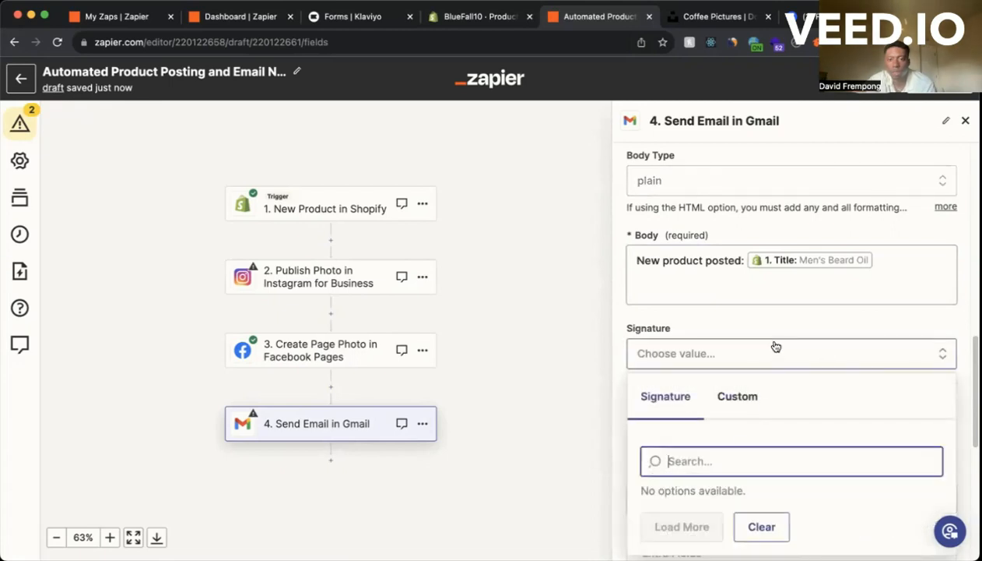
pyautogui.click(738, 393)
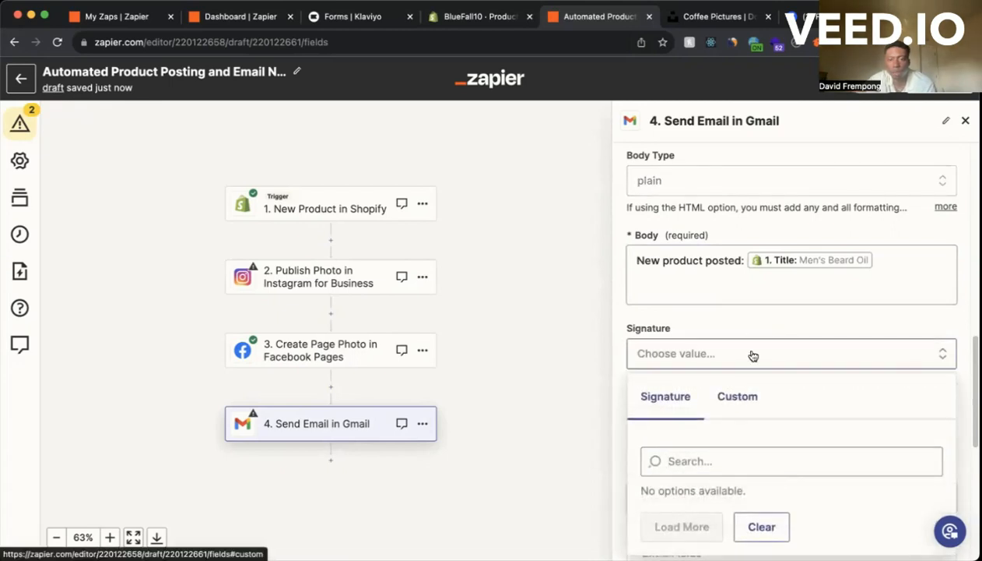
pyautogui.click(752, 355)
pyautogui.click(755, 350)
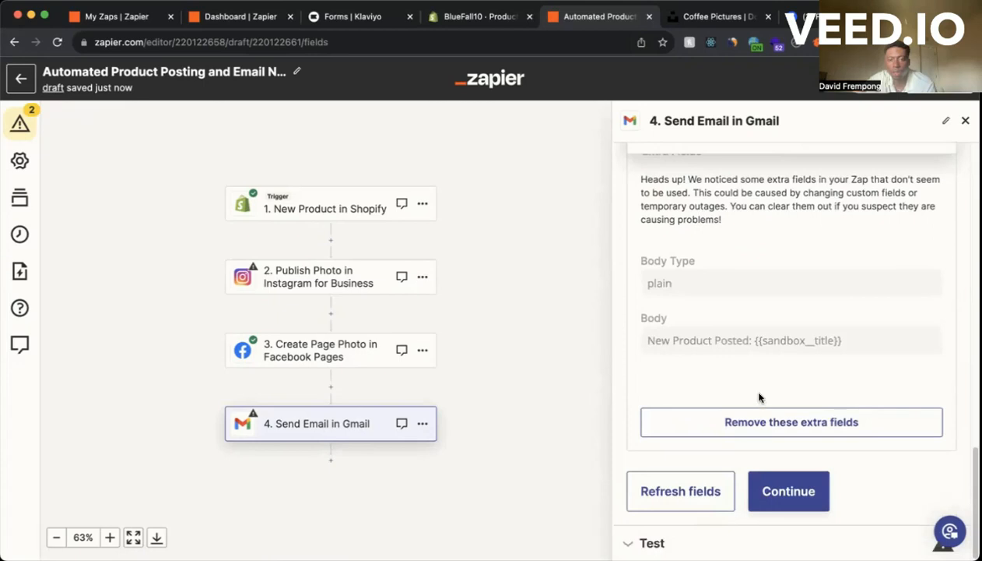
# Remove the unused extra fields from the Send Email in Gmail action and close the step's settings.
pyautogui.click(792, 429)
pyautogui.scroll(15, 773, 385)
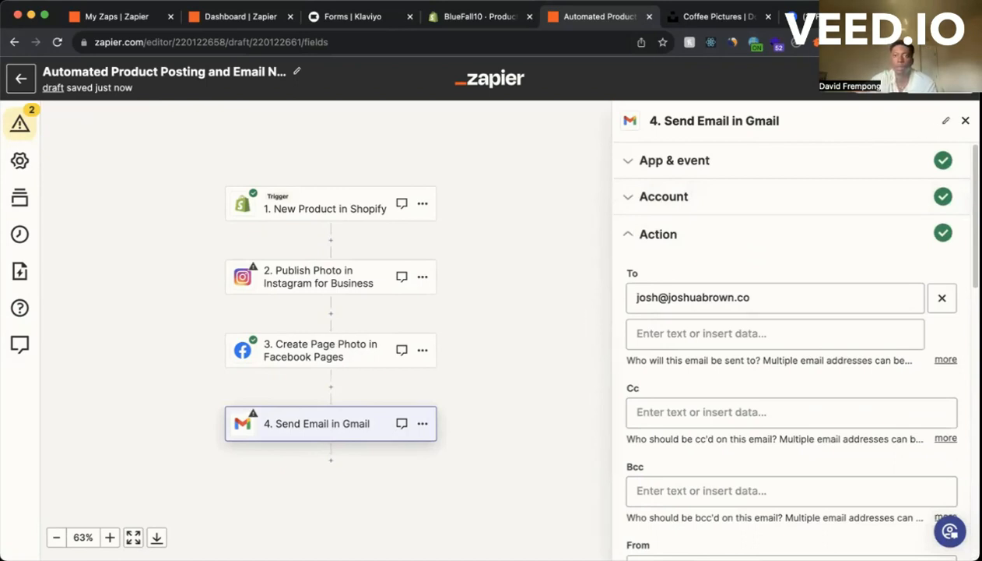
pyautogui.click(965, 120)
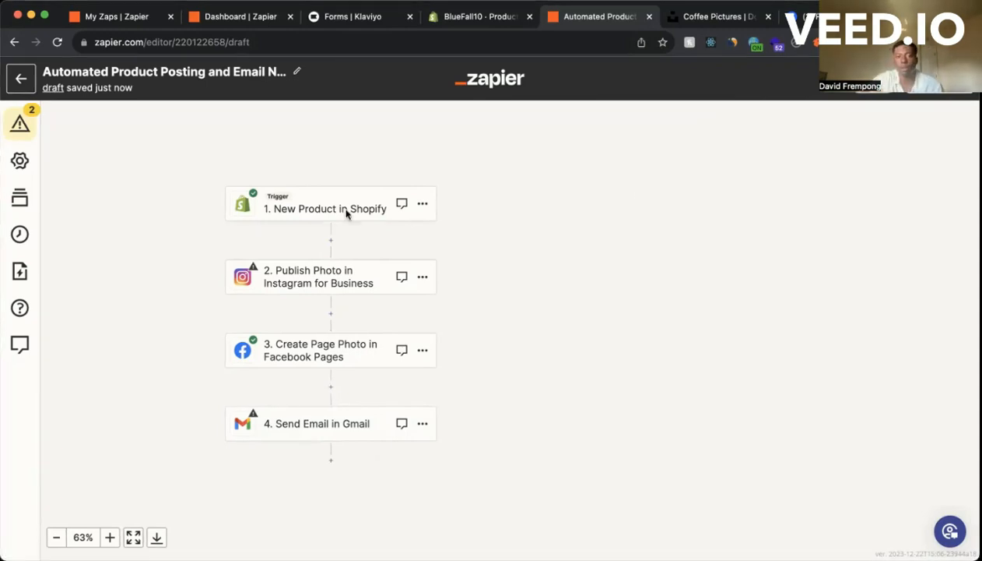
# Review the New Product in Shopify trigger event and the account, photo, caption and location fields of the Instagram for Business action.
pyautogui.click(321, 202)
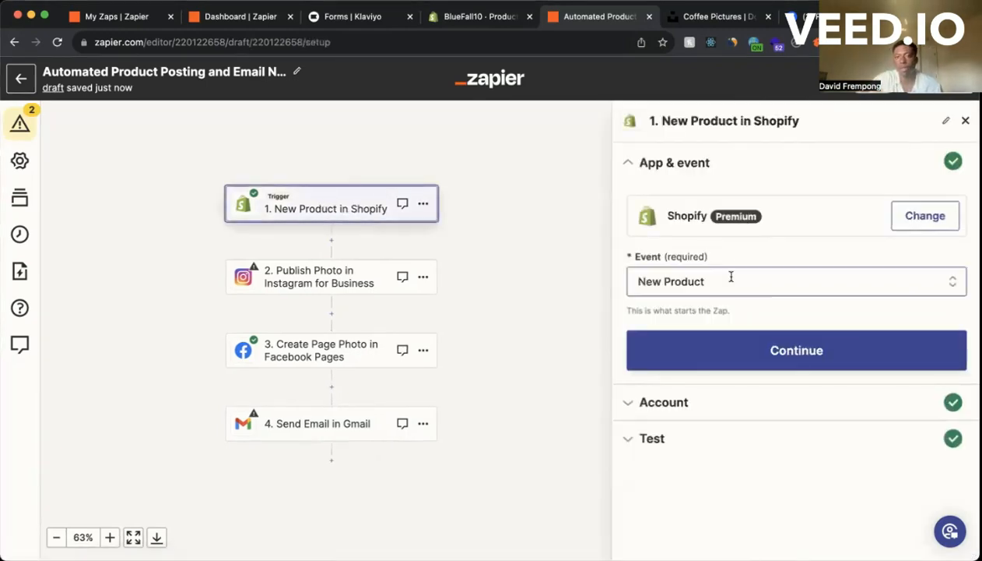
pyautogui.click(339, 286)
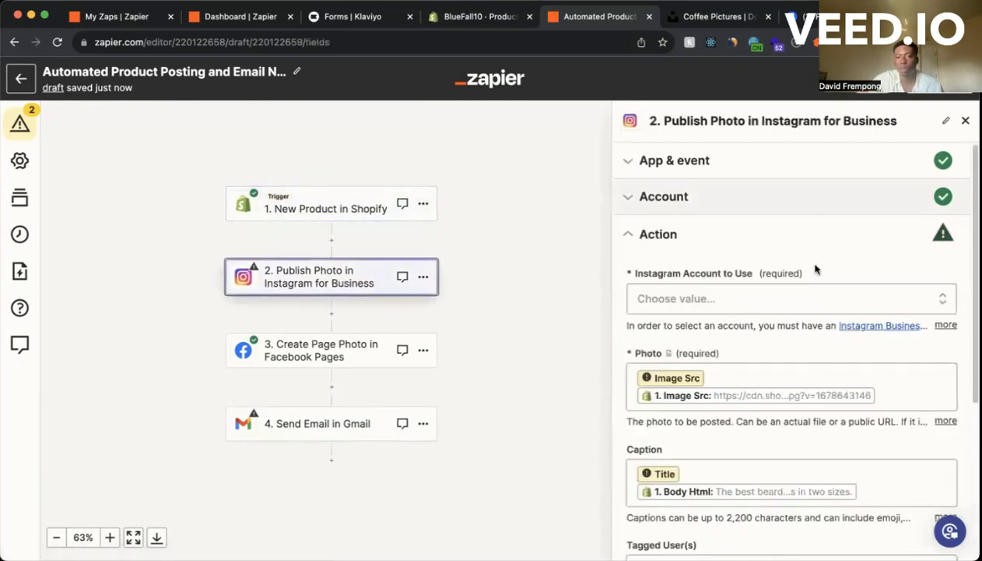
pyautogui.scroll(-5, 779, 257)
pyautogui.scroll(6, 771, 246)
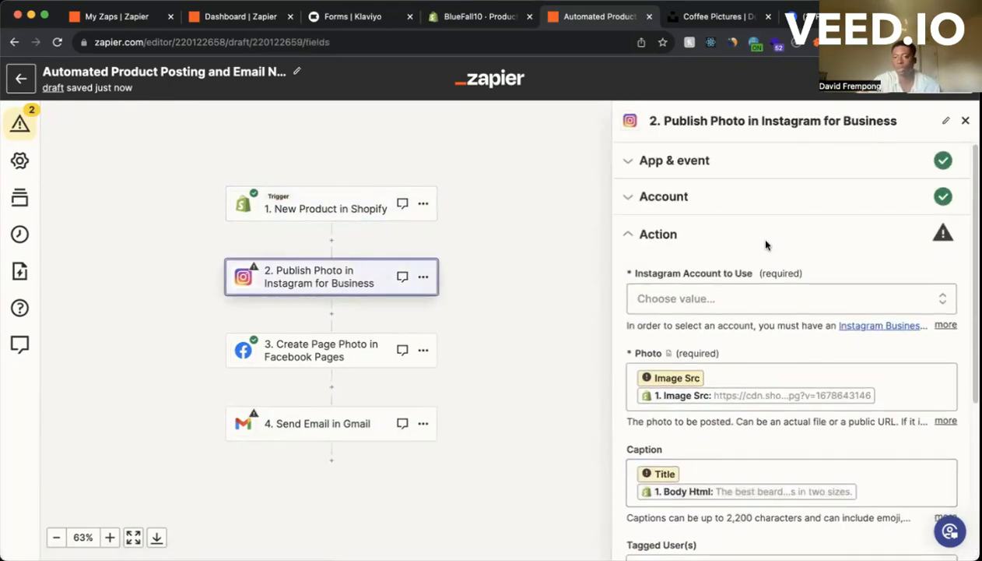
pyautogui.scroll(-4, 761, 244)
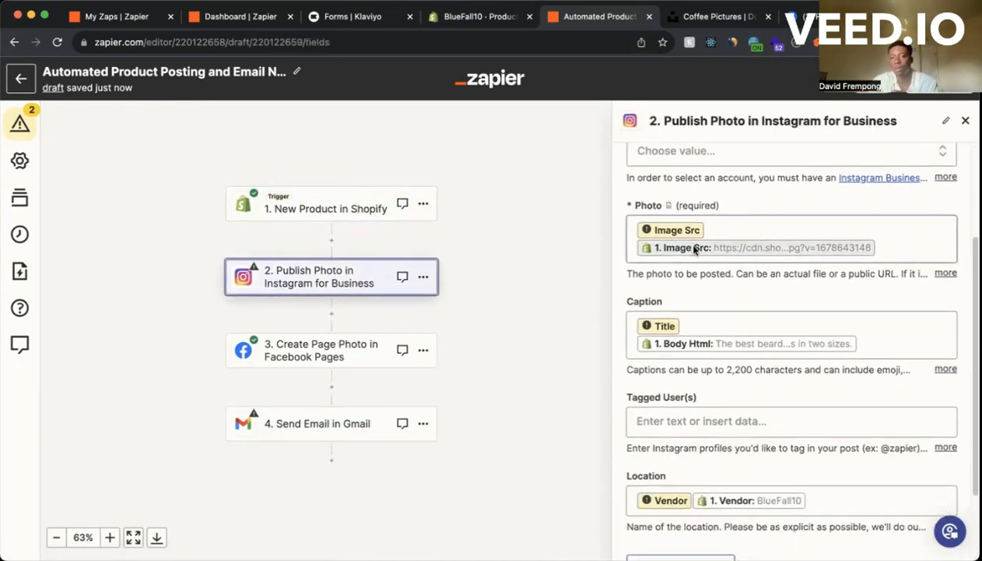
pyautogui.scroll(-3, 692, 281)
pyautogui.scroll(-2, 699, 302)
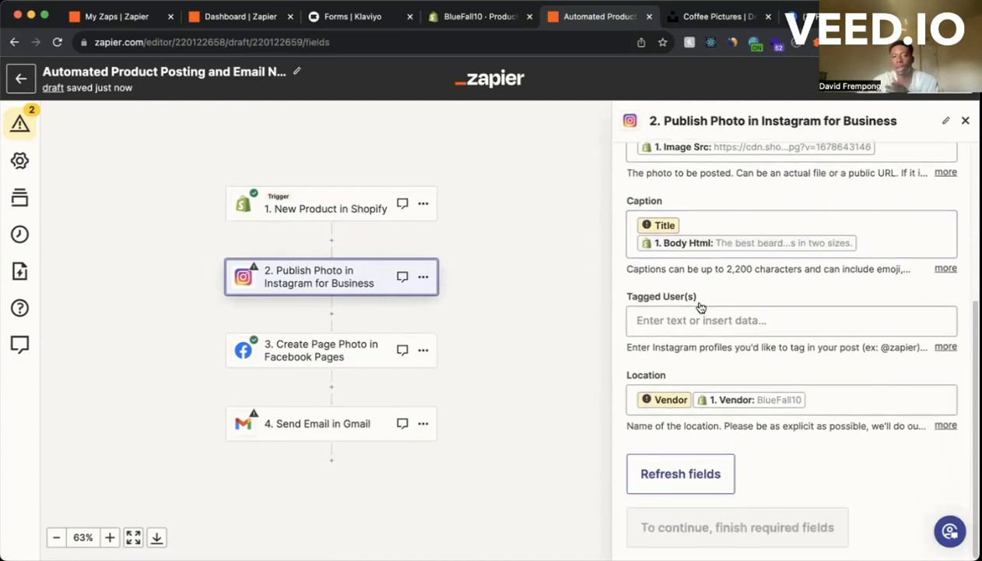
pyautogui.scroll(7, 708, 311)
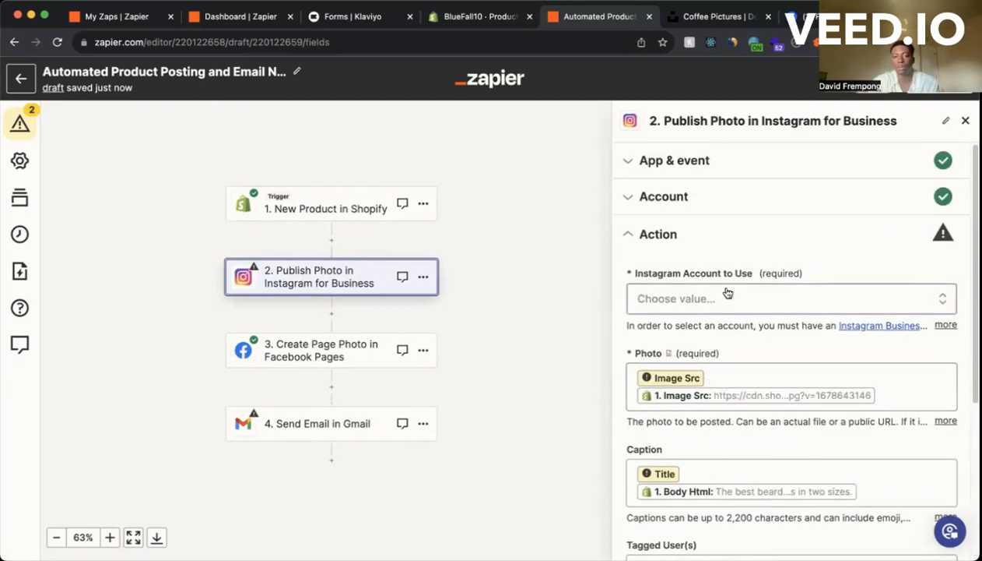
# Review the Facebook Pages step's event and the Gmail step's test data, connected account and recipient fields.
pyautogui.click(302, 363)
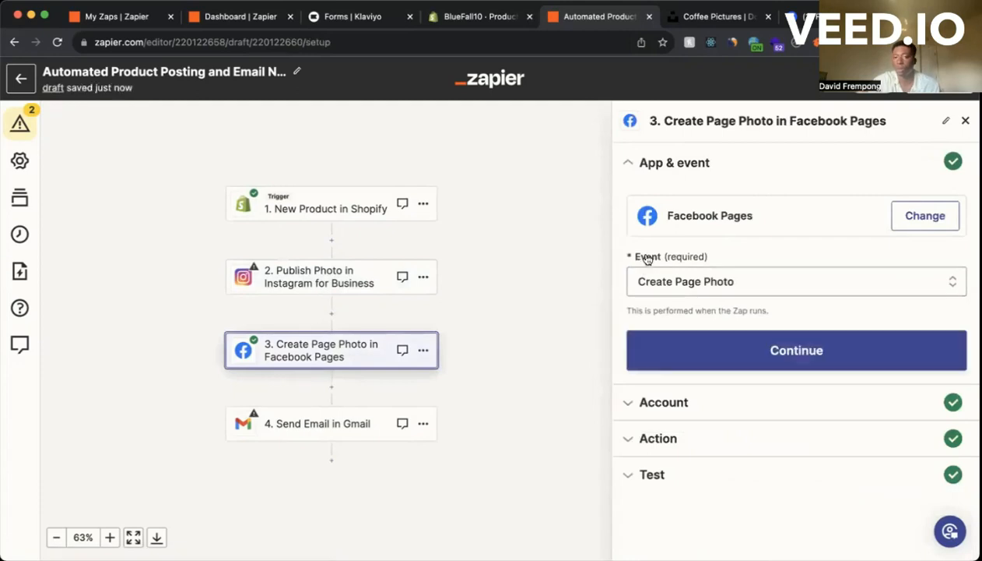
pyautogui.click(343, 425)
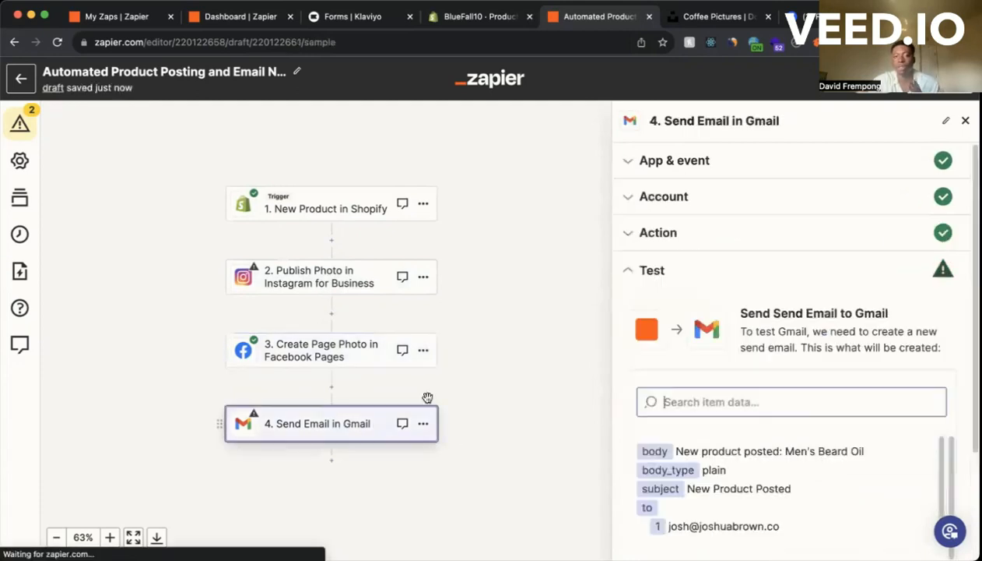
pyautogui.click(676, 199)
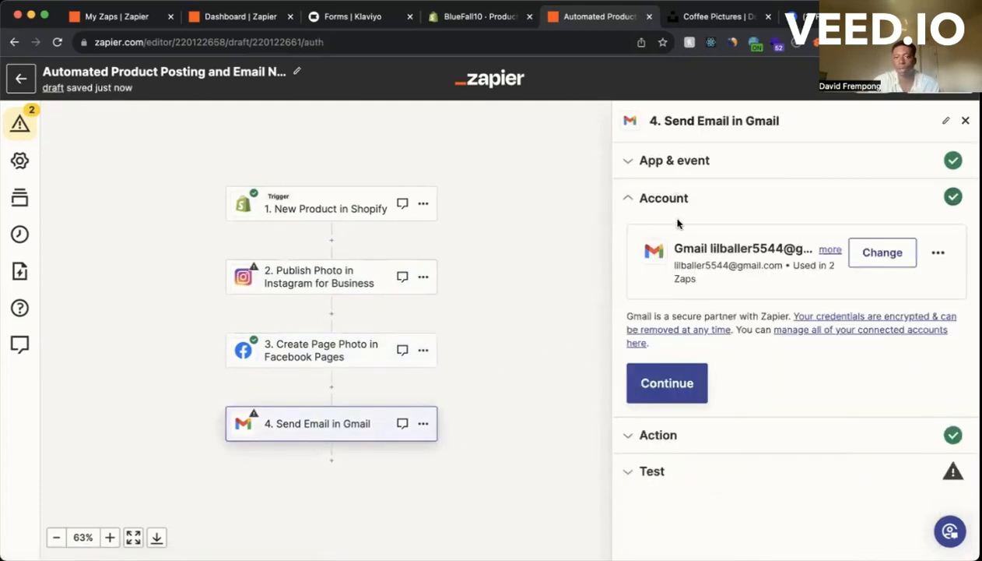
pyautogui.click(635, 436)
pyautogui.scroll(-1, 642, 312)
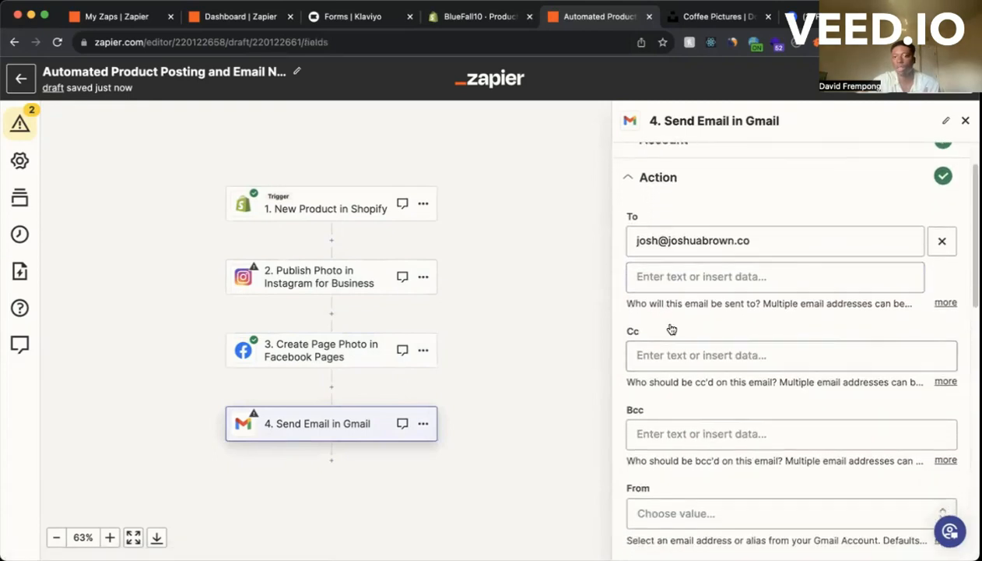
pyautogui.scroll(-2, 671, 329)
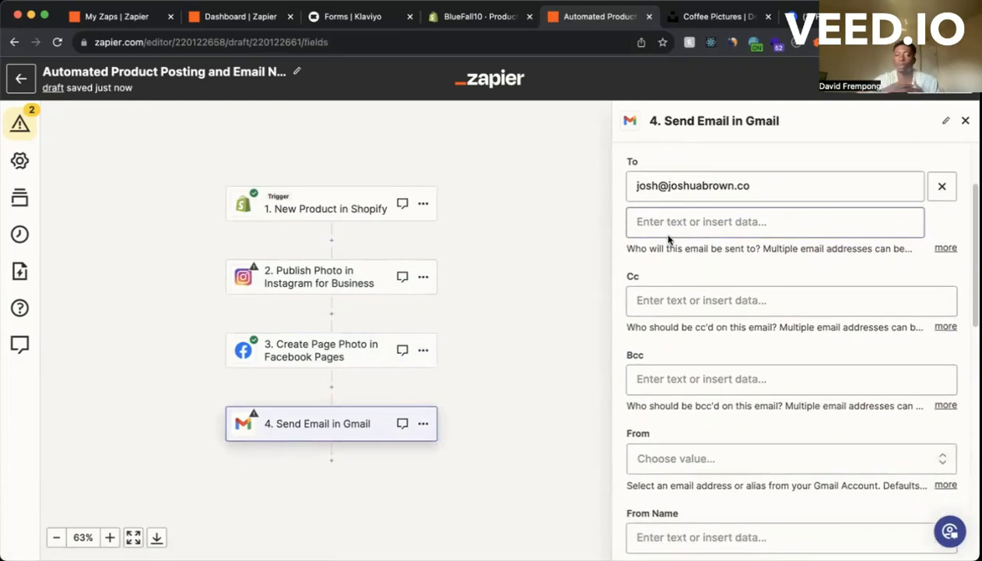